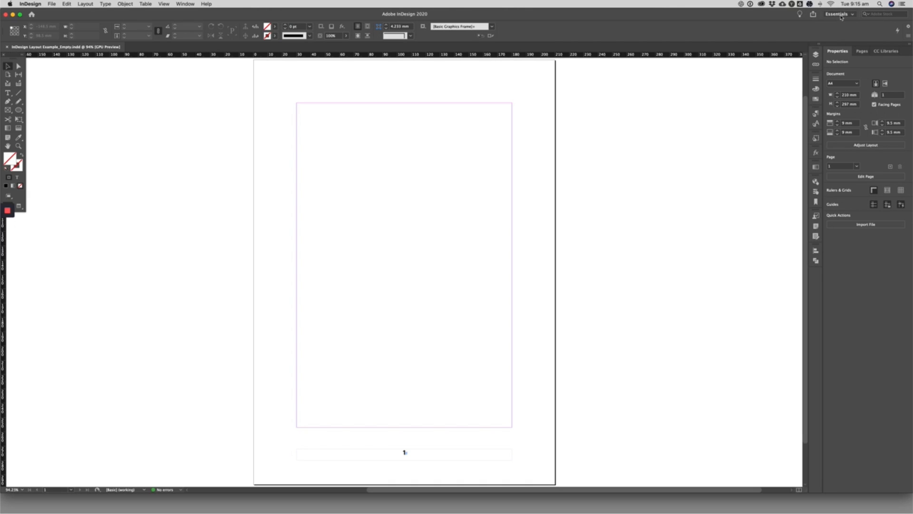
- Switch InDesign to the Essentials workspace and show the Paragraph and Character Styles panels
{"action": "left_click", "coordinate": [839, 14]}
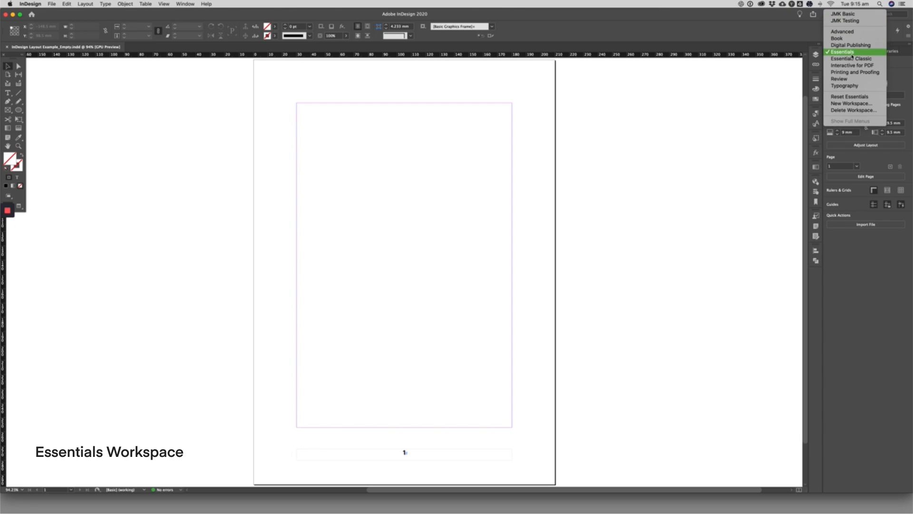
{"action": "left_click", "coordinate": [851, 54]}
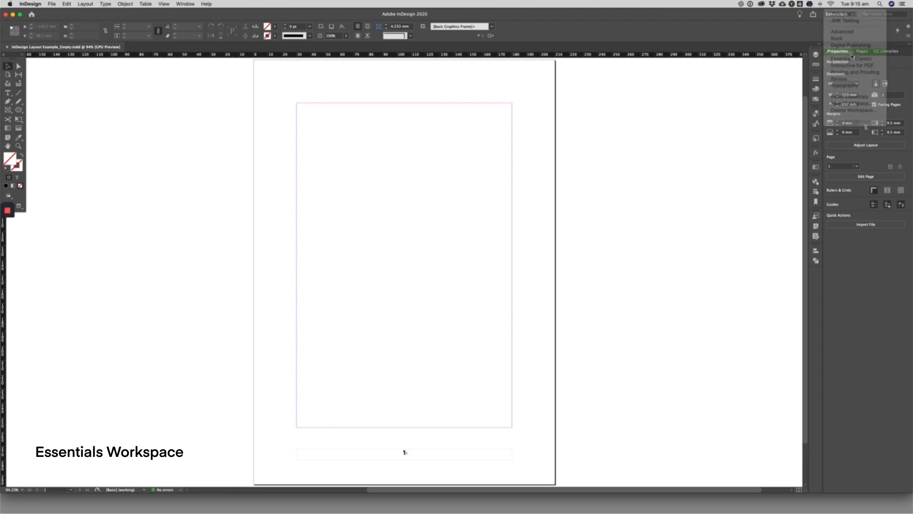
{"action": "left_click", "coordinate": [815, 114]}
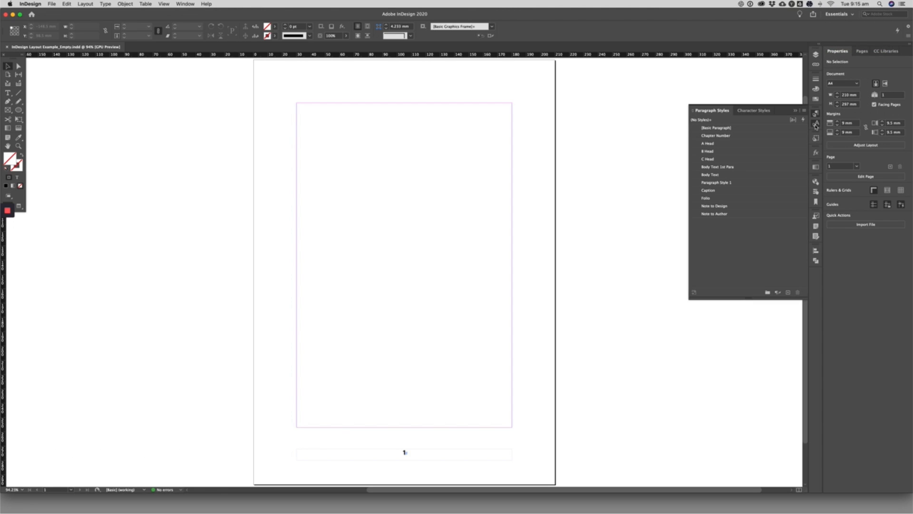
{"action": "left_click", "coordinate": [816, 124]}
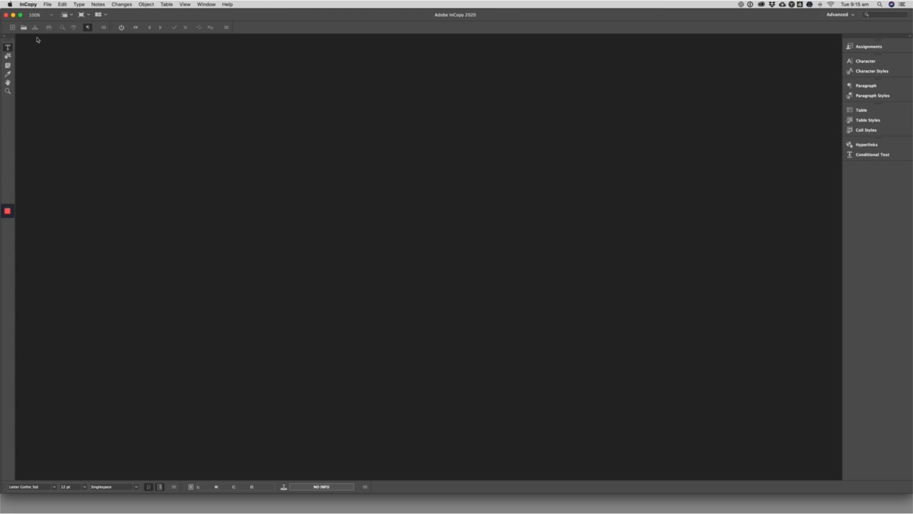
- Keep InCopy's Advanced workspace and show Character Styles, listing None and 1st Para Drop Cap
{"action": "left_click", "coordinate": [836, 15]}
{"action": "left_click", "coordinate": [845, 18]}
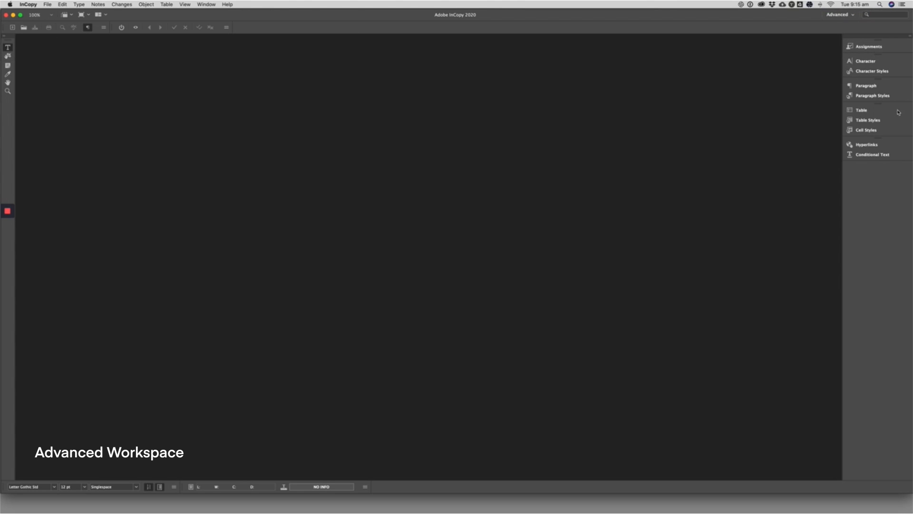
{"action": "left_click", "coordinate": [874, 97]}
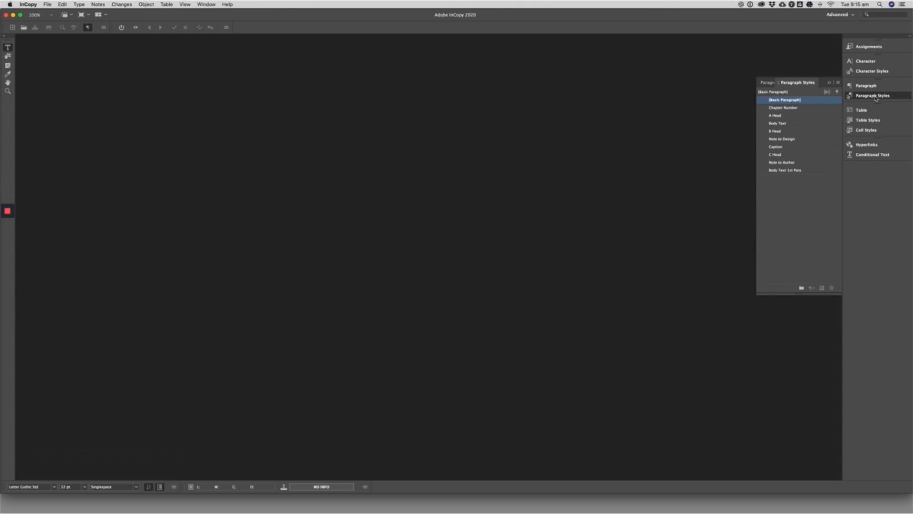
{"action": "left_click", "coordinate": [879, 75]}
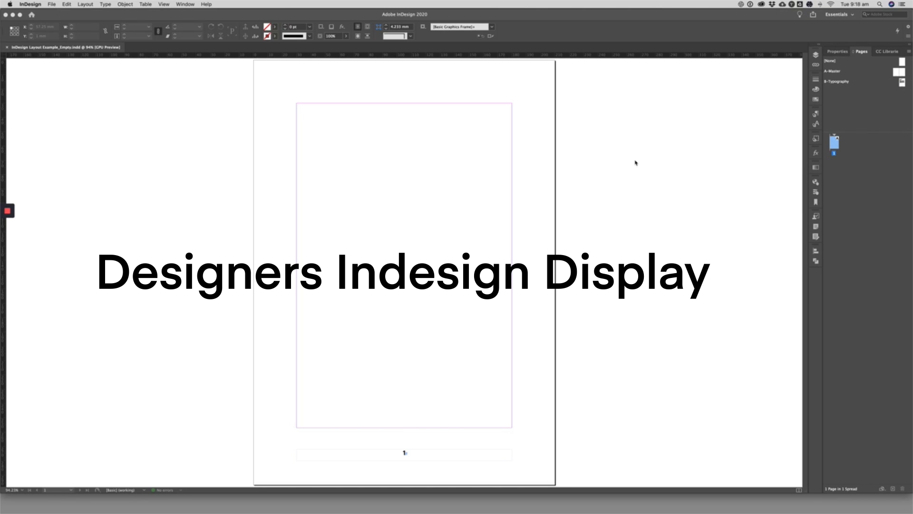
- Place the Incopy Example Doc Word file into the layout with import options shown
{"action": "double_click", "coordinate": [902, 81]}
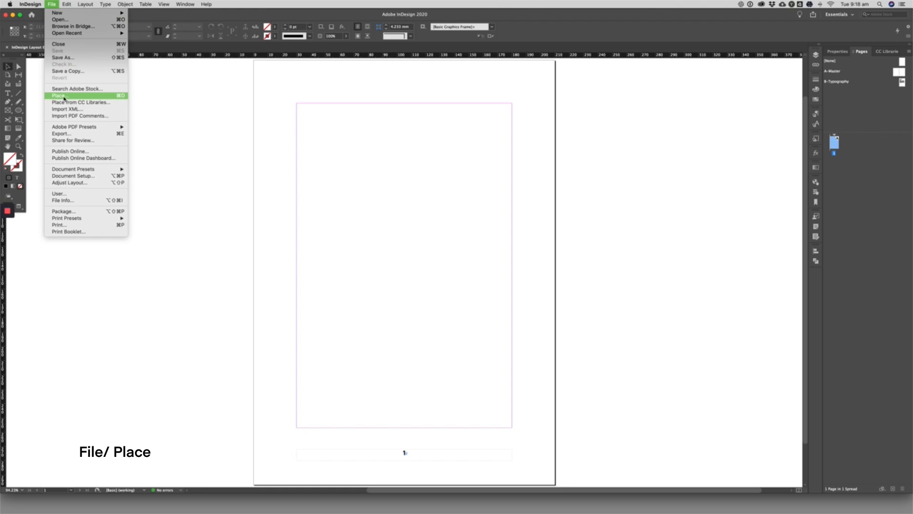
{"action": "left_click", "coordinate": [64, 97]}
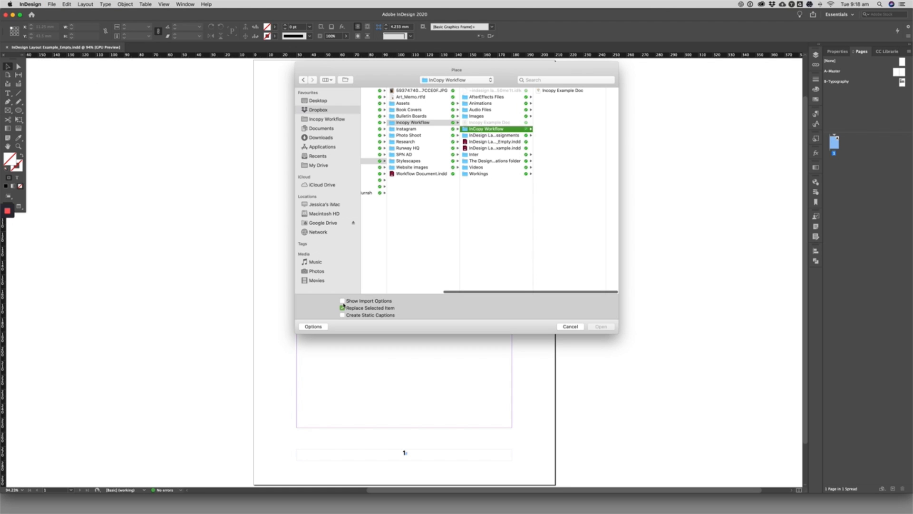
{"action": "left_click", "coordinate": [564, 90]}
{"action": "left_click", "coordinate": [600, 326]}
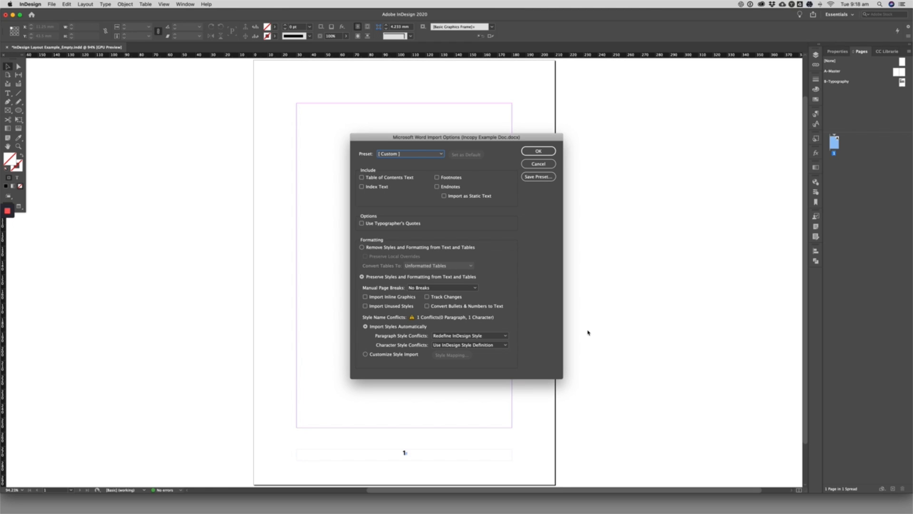
- Customize style import: map Body to Body Text, Title to A Head, Heading 2 and 3 to B and C Head
{"action": "left_click", "coordinate": [365, 355]}
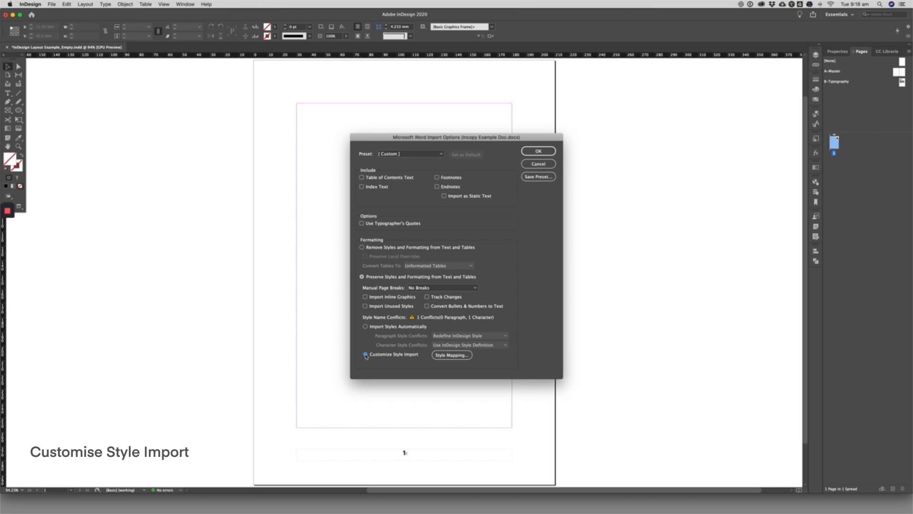
{"action": "left_click", "coordinate": [456, 358]}
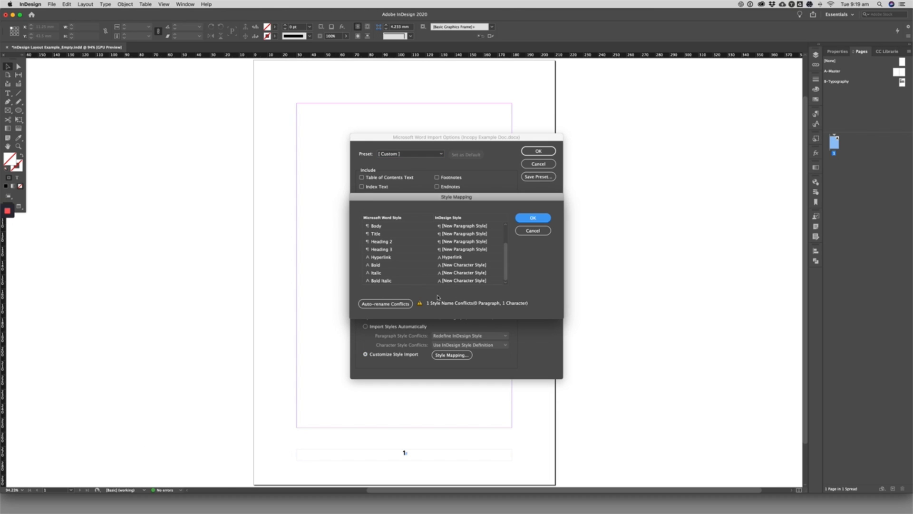
{"action": "left_click", "coordinate": [484, 227]}
{"action": "left_click", "coordinate": [504, 227]}
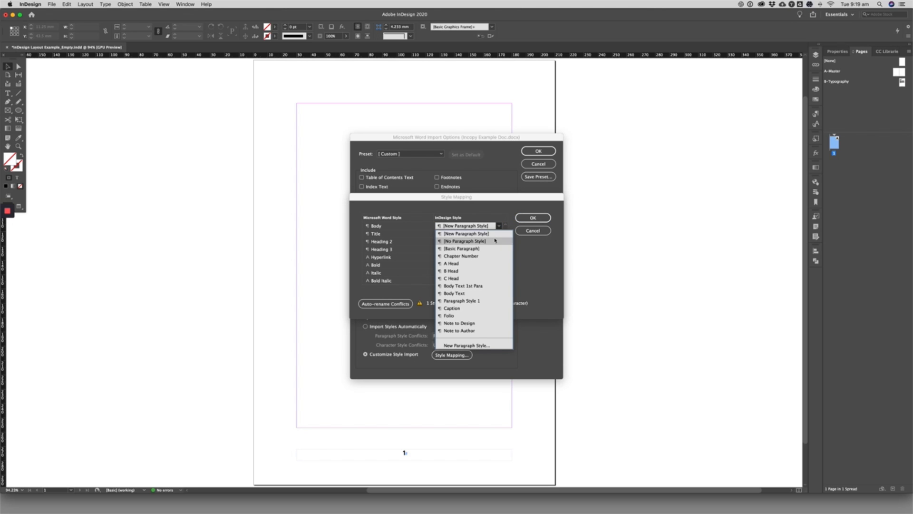
{"action": "left_click", "coordinate": [457, 293]}
{"action": "left_click", "coordinate": [475, 233]}
{"action": "left_click", "coordinate": [452, 271]}
{"action": "left_click", "coordinate": [471, 241]}
{"action": "left_click", "coordinate": [471, 241]}
{"action": "left_click", "coordinate": [452, 286]}
{"action": "left_click", "coordinate": [470, 250]}
{"action": "left_click", "coordinate": [471, 249]}
{"action": "left_click", "coordinate": [465, 301]}
- Map Hyperlink, Bold to Body Bold, Italic to Body Italic, Normal to Body Text, and place the text
{"action": "left_click", "coordinate": [471, 256]}
{"action": "left_click", "coordinate": [471, 285]}
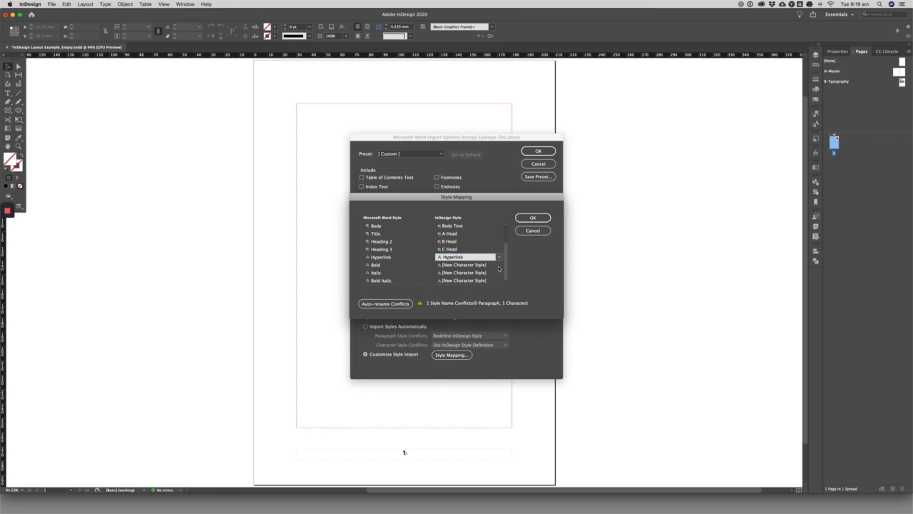
{"action": "left_click", "coordinate": [471, 265]}
{"action": "left_click", "coordinate": [475, 293]}
{"action": "left_click", "coordinate": [471, 273]}
{"action": "left_click", "coordinate": [488, 300]}
{"action": "scroll", "coordinate": [476, 257], "scroll_direction": "up", "scroll_amount": 2}
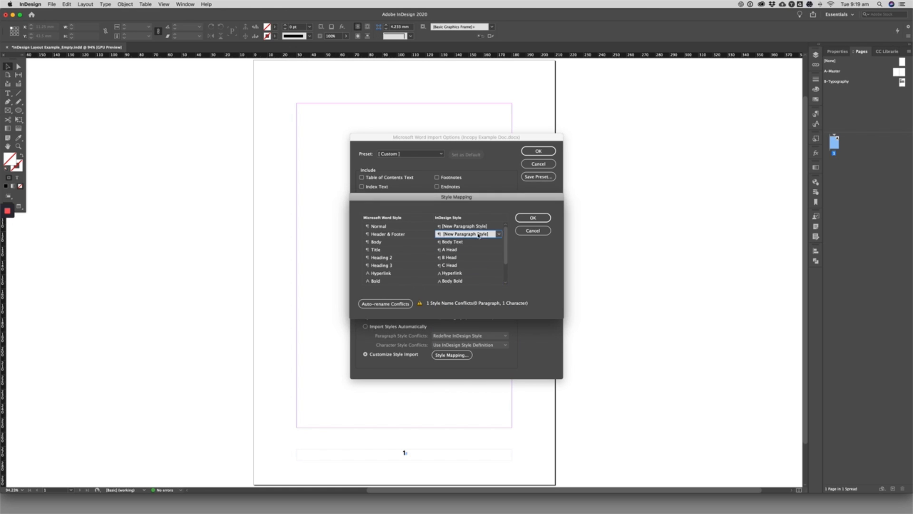
{"action": "left_click", "coordinate": [471, 226]}
{"action": "left_click", "coordinate": [467, 267]}
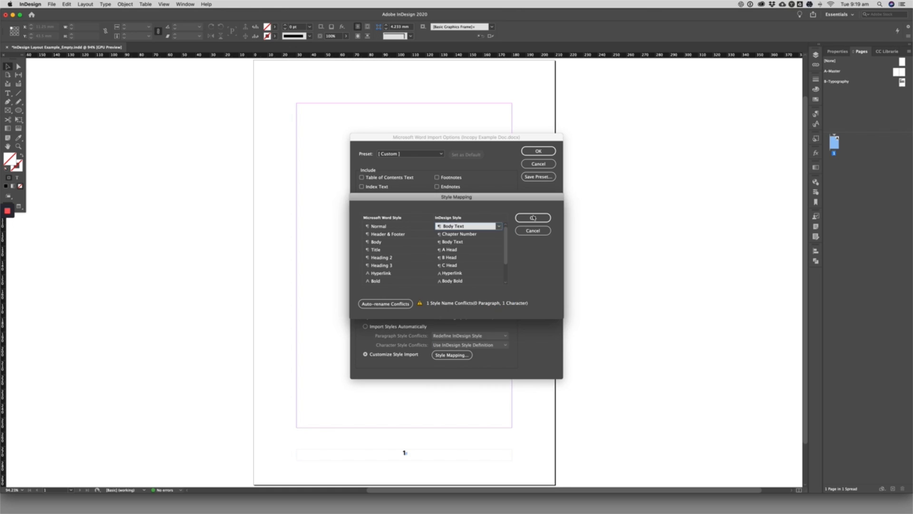
{"action": "left_click", "coordinate": [533, 218]}
{"action": "left_click", "coordinate": [538, 151]}
{"action": "left_click", "coordinate": [298, 104]}
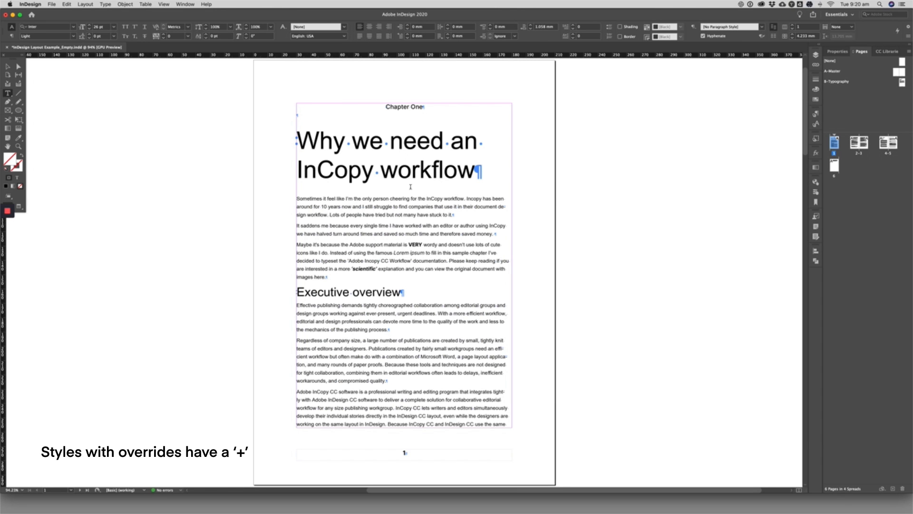
- Clear style overrides on the Chapter One heading and the italic Lorem ipsum phrase
{"action": "key", "text": "shift+End"}
{"action": "left_click", "coordinate": [816, 125]}
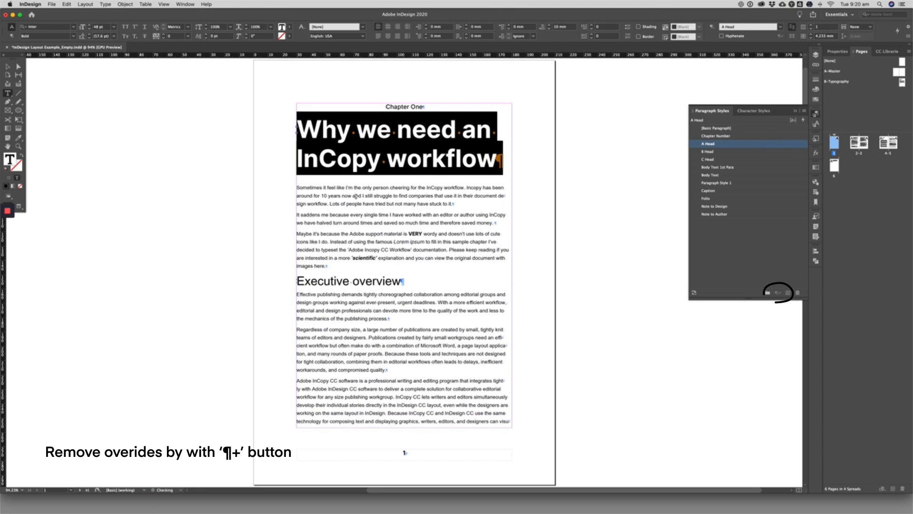
{"action": "left_click_drag", "start_coordinate": [297, 187], "coordinate": [328, 266]}
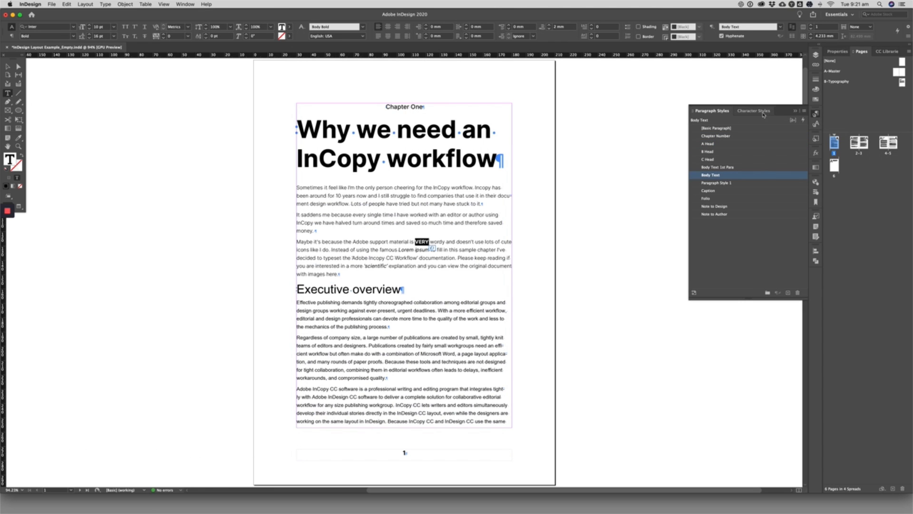
{"action": "left_click", "coordinate": [764, 114]}
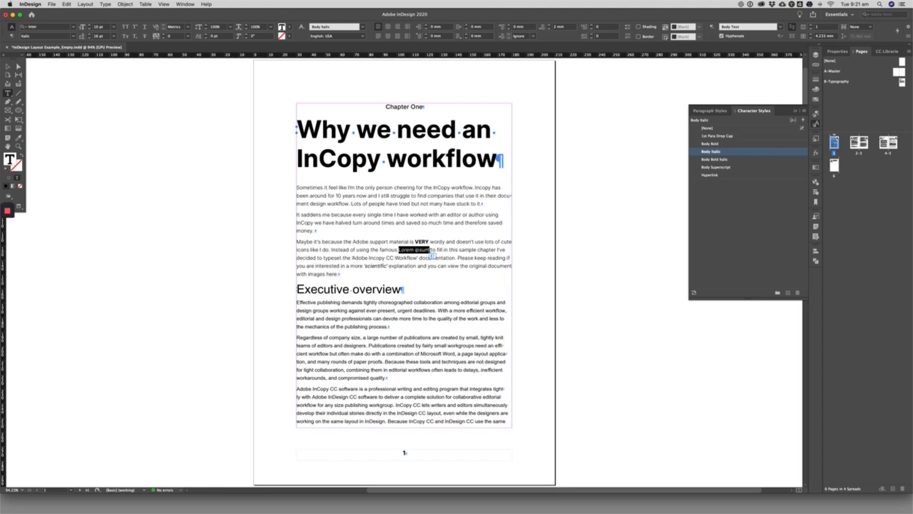
{"action": "left_click_drag", "start_coordinate": [368, 266], "coordinate": [381, 266]}
{"action": "triple_click", "coordinate": [314, 295]}
{"action": "left_click", "coordinate": [712, 111]}
- Clear paragraph style overrides on the body paragraphs, then select two paragraphs on page 2
{"action": "left_click", "coordinate": [708, 151]}
{"action": "left_click_drag", "start_coordinate": [296, 302], "coordinate": [506, 421]}
{"action": "left_click", "coordinate": [711, 175]}
{"action": "scroll", "coordinate": [436, 390], "scroll_direction": "down", "scroll_amount": 8}
{"action": "left_click_drag", "start_coordinate": [117, 261], "coordinate": [229, 312]}
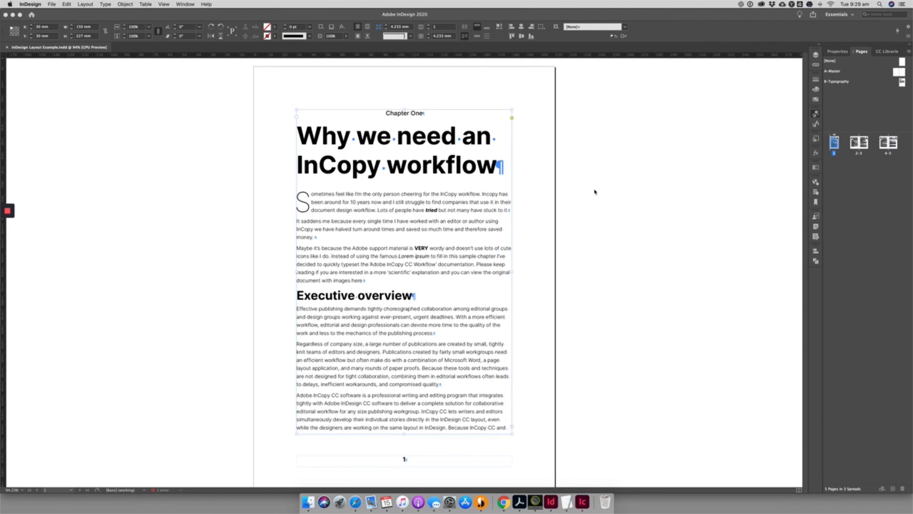
- Add the layer to a new Light Blue assignment, Assignment 1, covering the assigned spreads
{"action": "key", "text": "Tab"}
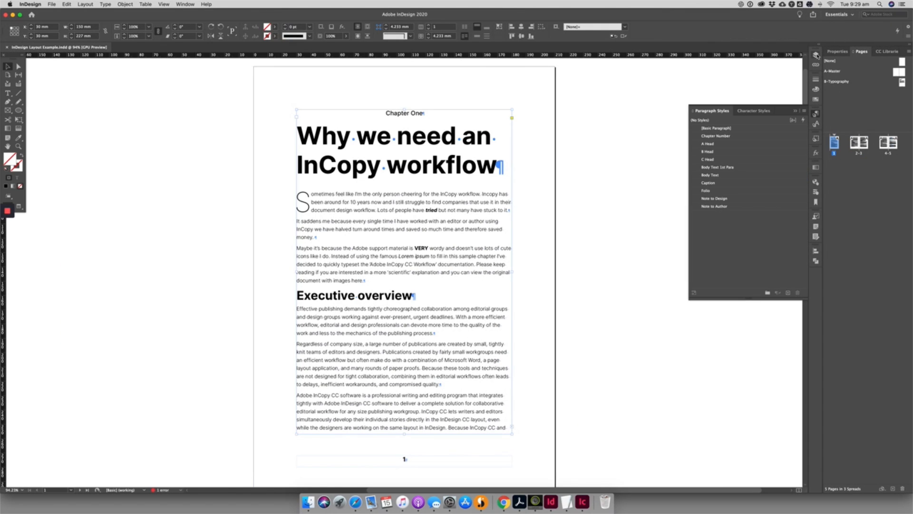
{"action": "left_click", "coordinate": [816, 55]}
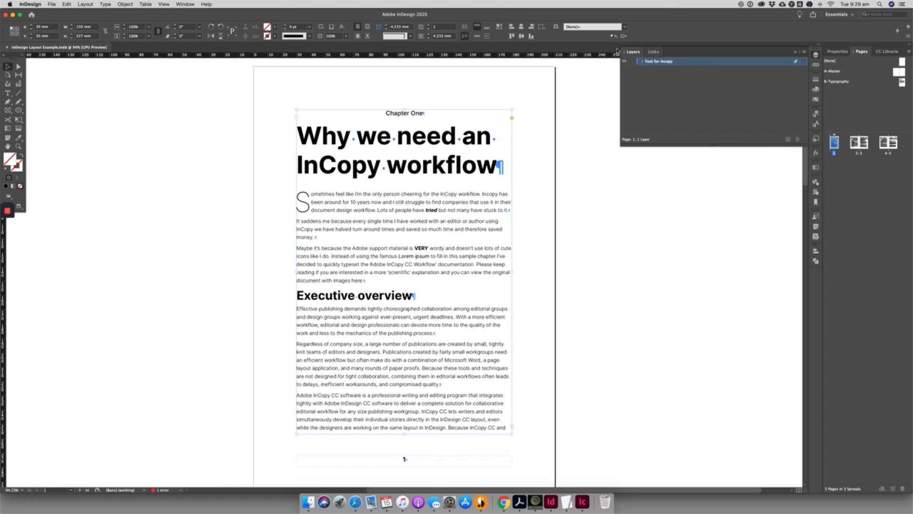
{"action": "left_click", "coordinate": [65, 4]}
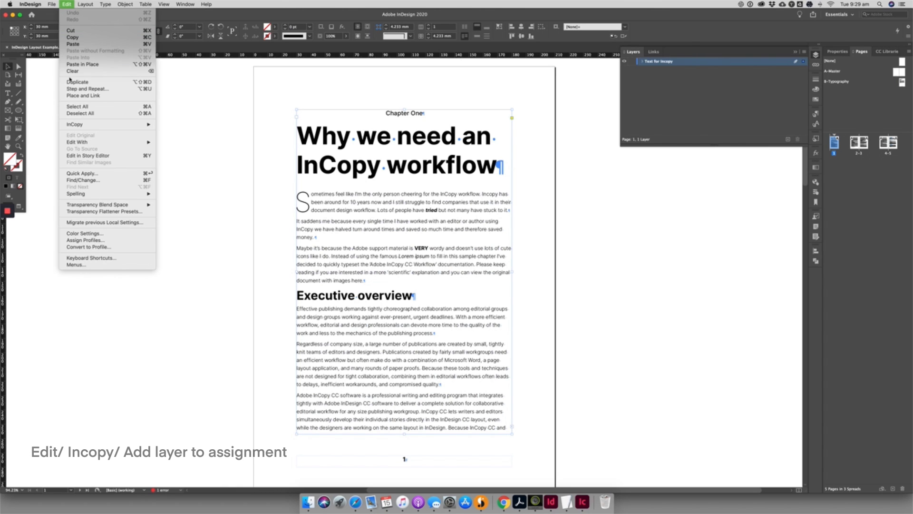
{"action": "mouse_move", "coordinate": [150, 128]}
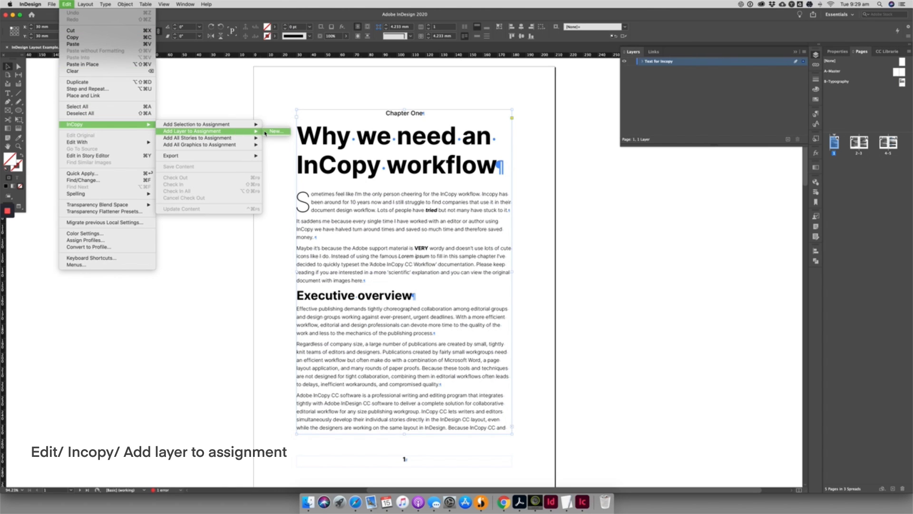
{"action": "left_click", "coordinate": [280, 134]}
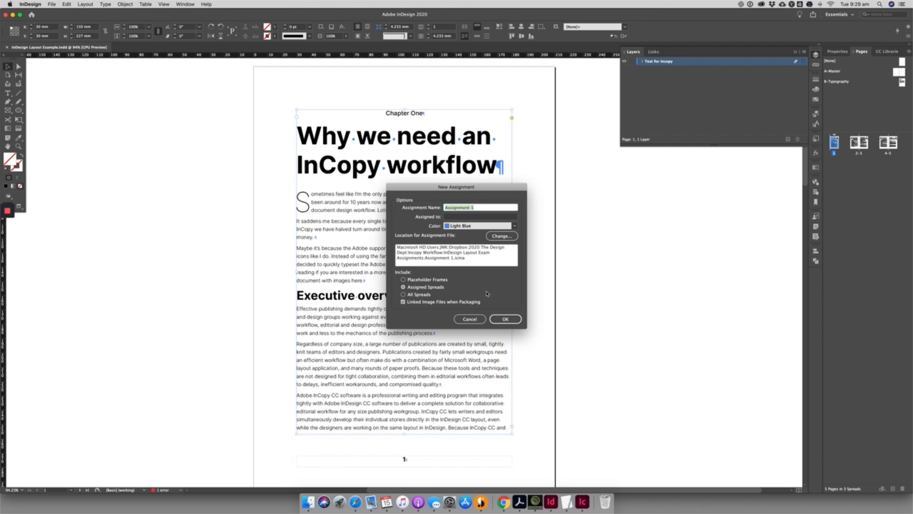
{"action": "left_click", "coordinate": [505, 321]}
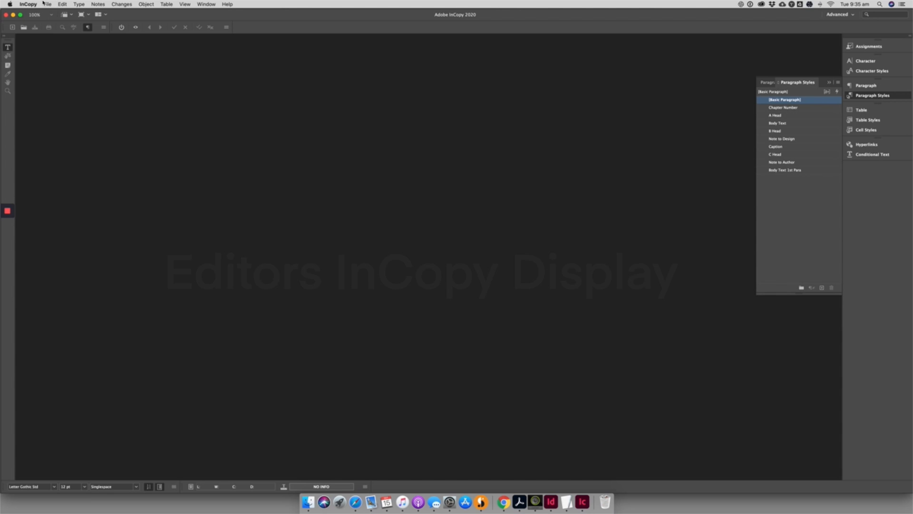
- Create a new untitled InCopy document with Page Size changed to A4
{"action": "left_click", "coordinate": [49, 4]}
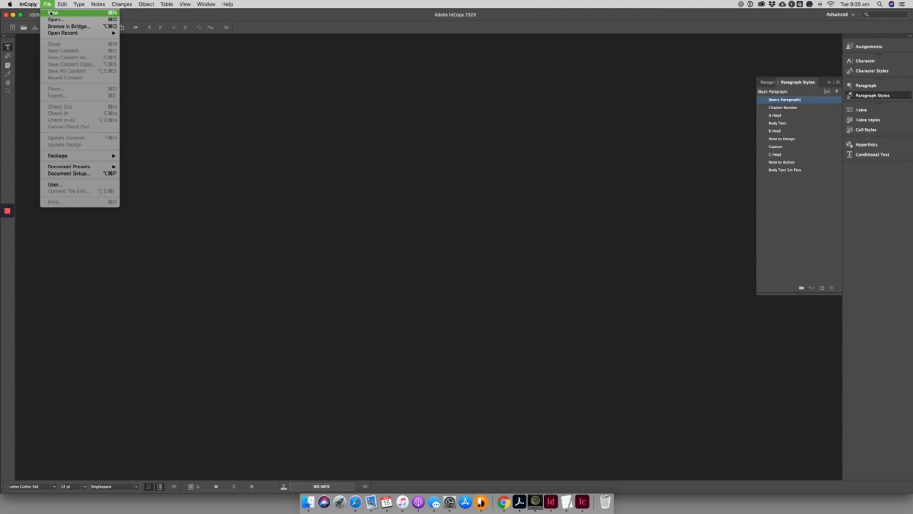
{"action": "left_click", "coordinate": [53, 13]}
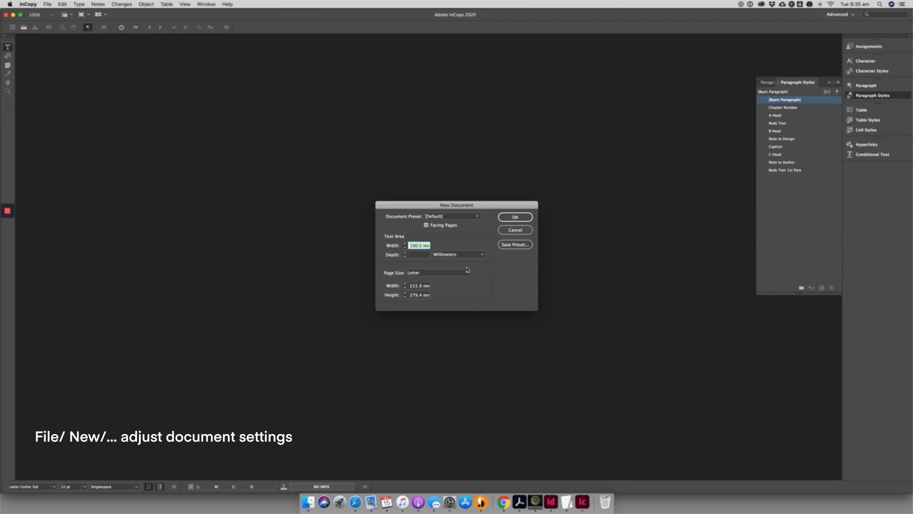
{"action": "left_click", "coordinate": [447, 273]}
{"action": "left_click", "coordinate": [444, 327]}
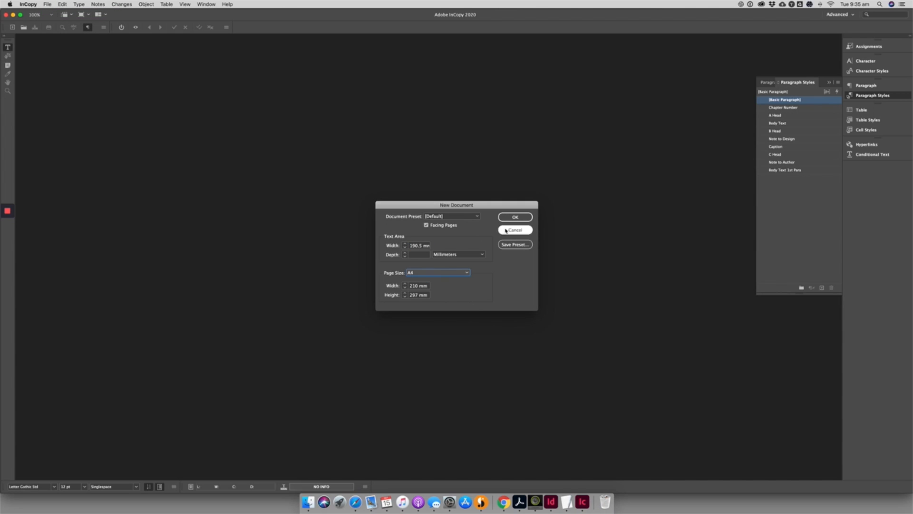
{"action": "left_click", "coordinate": [515, 217]}
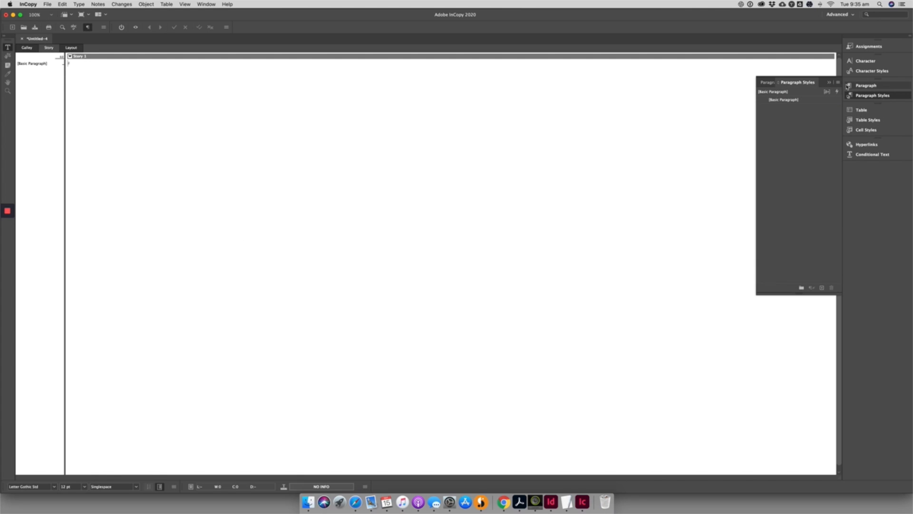
- Load all text styles from InDesign Layout Example.indd in the InCopy Workflow folder and check them
{"action": "left_click", "coordinate": [838, 83]}
{"action": "left_click", "coordinate": [799, 171]}
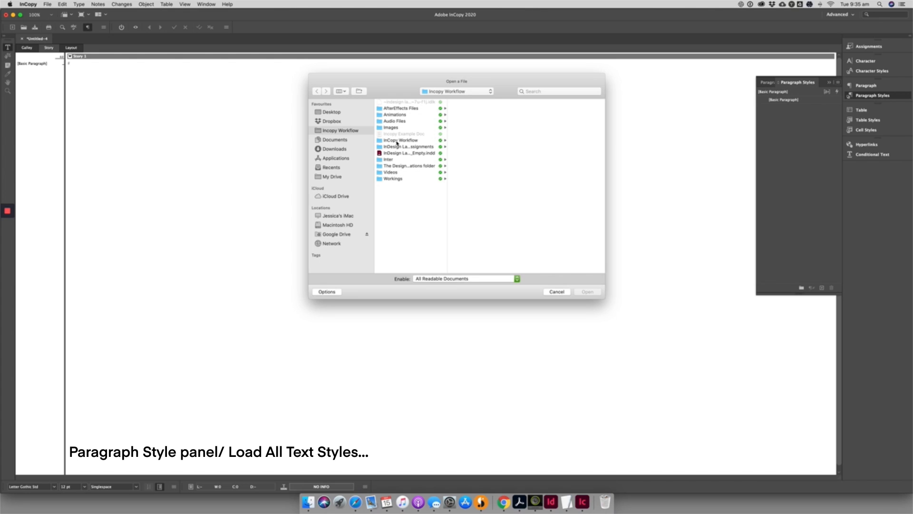
{"action": "left_click", "coordinate": [398, 141]}
{"action": "left_click", "coordinate": [475, 108]}
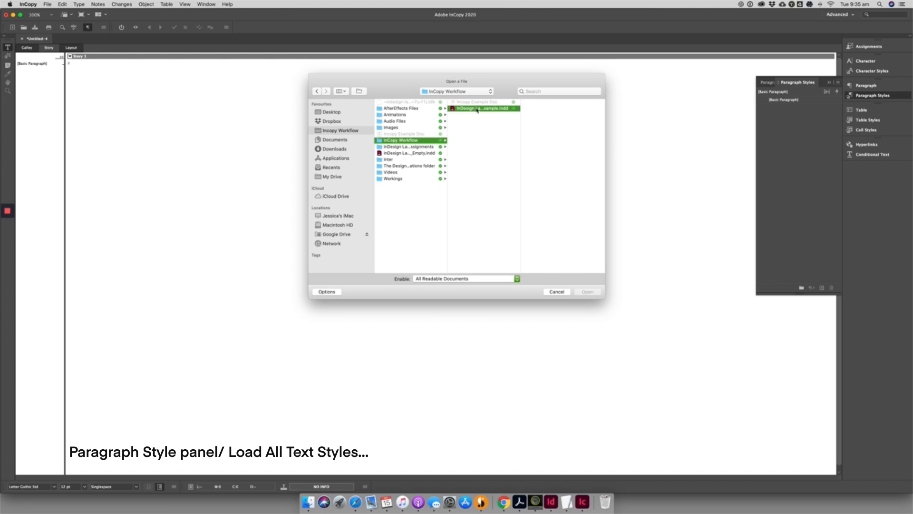
{"action": "left_click", "coordinate": [589, 292]}
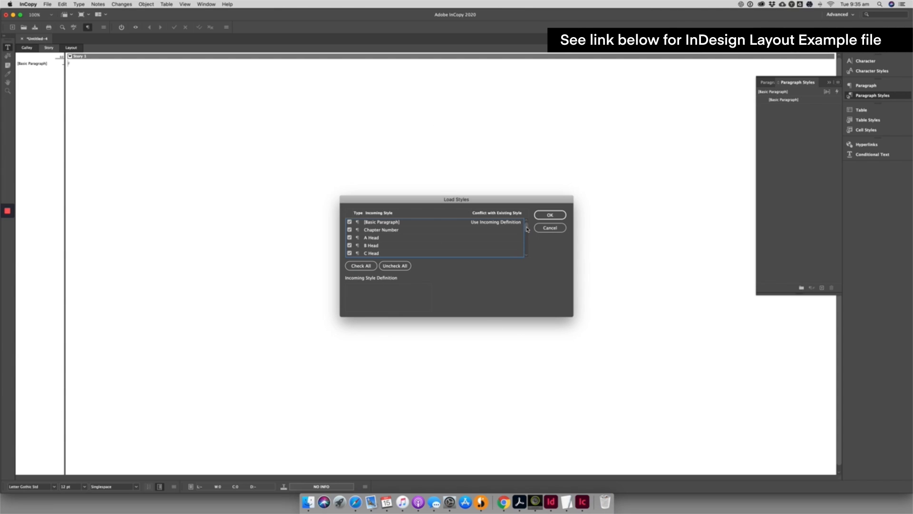
{"action": "left_click_drag", "start_coordinate": [526, 230], "coordinate": [527, 251]}
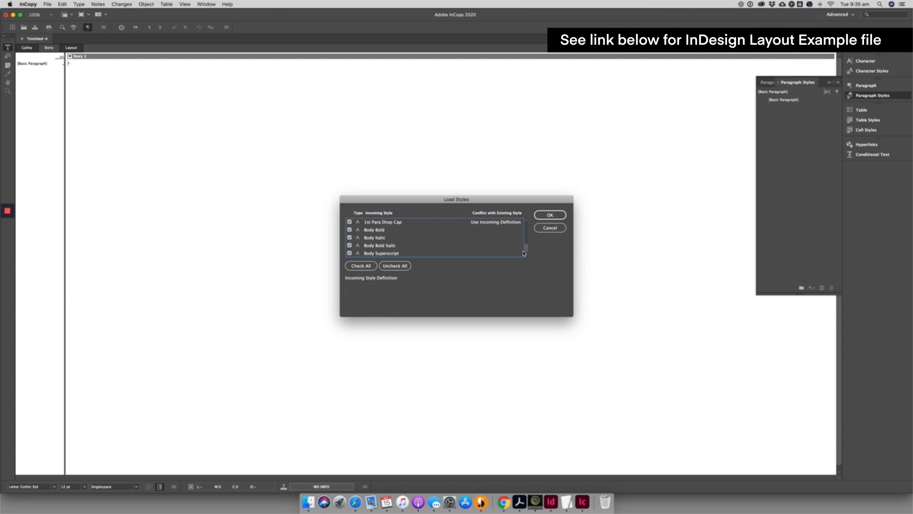
{"action": "left_click", "coordinate": [550, 215]}
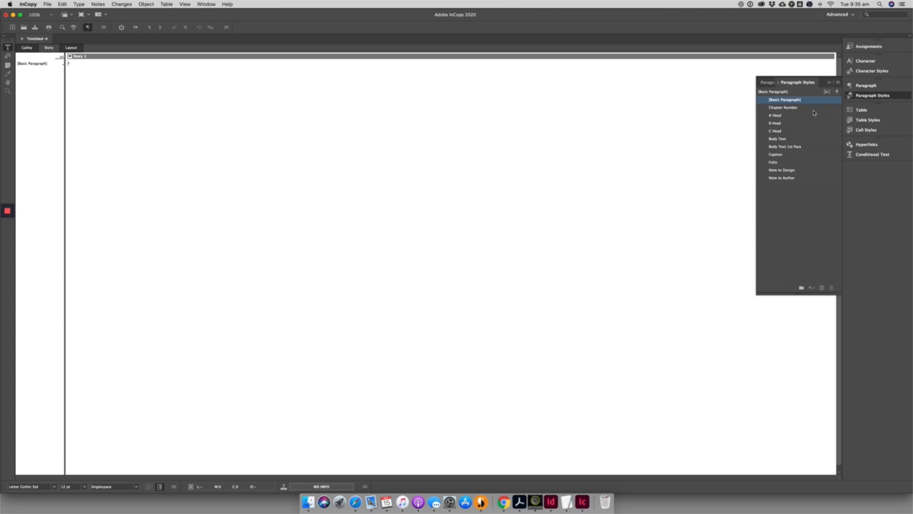
{"action": "left_click", "coordinate": [864, 71]}
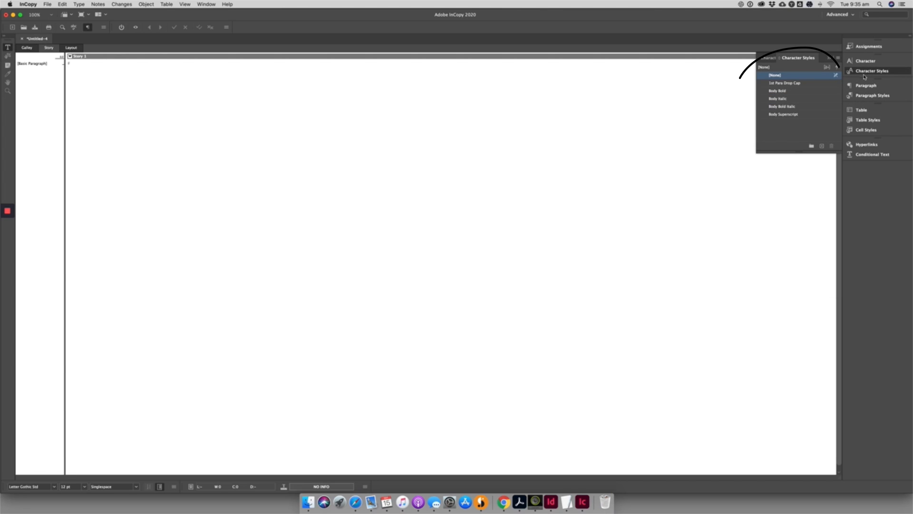
{"action": "left_click", "coordinate": [872, 95]}
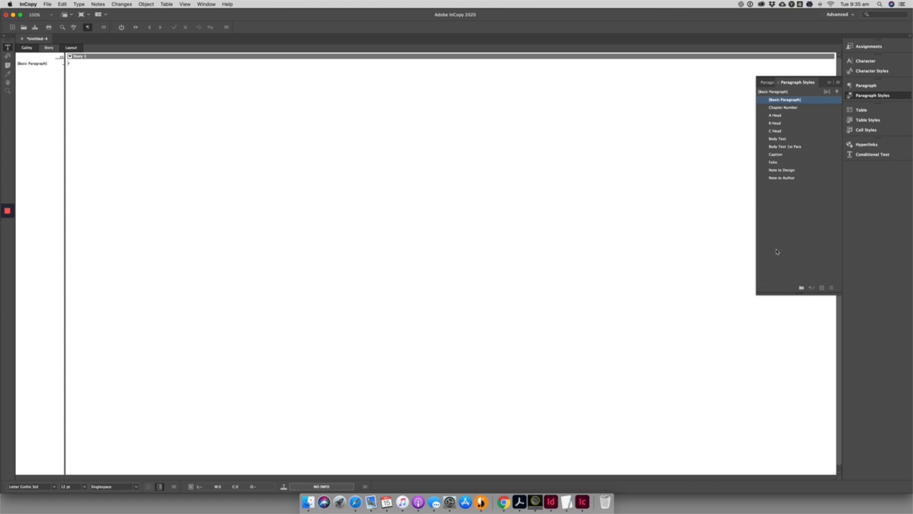
- Reopen InDesign Layout Example.indd from recent files and view its chapter in Story and Layout views
{"action": "left_click", "coordinate": [47, 5]}
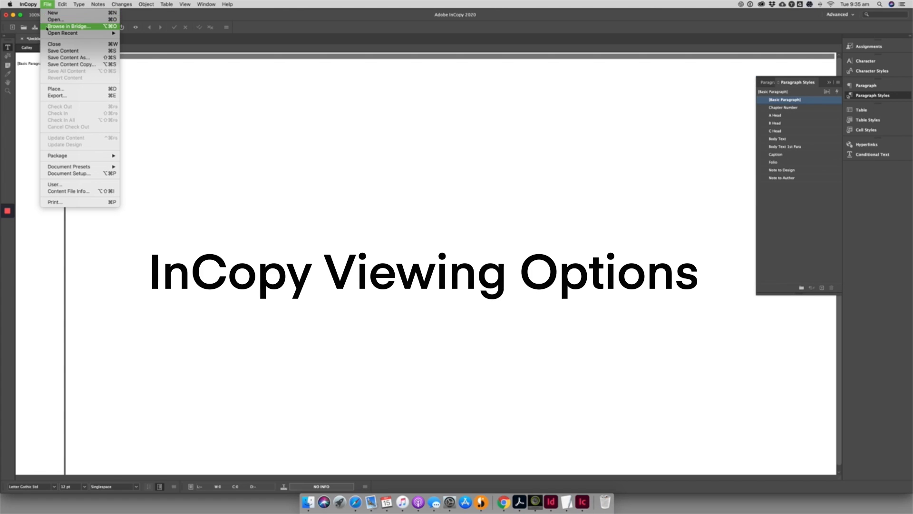
{"action": "mouse_move", "coordinate": [76, 33]}
{"action": "left_click", "coordinate": [155, 34]}
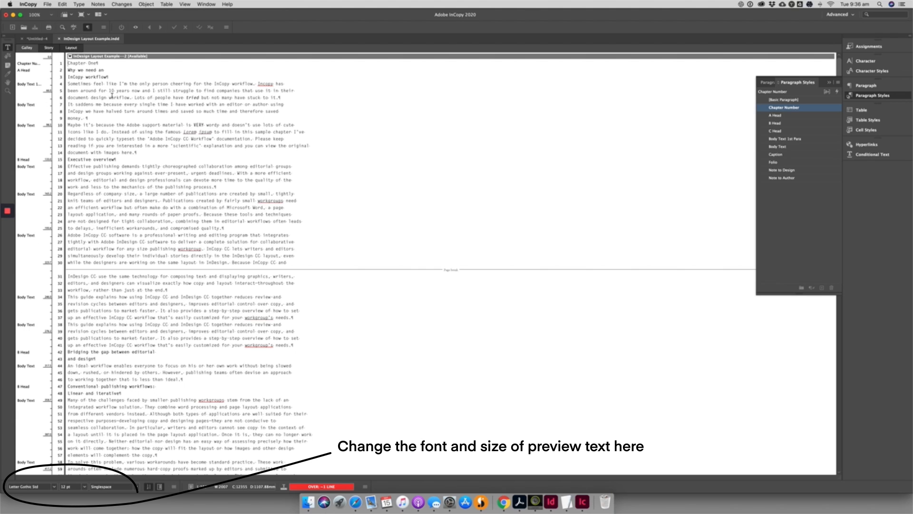
{"action": "left_click", "coordinate": [49, 47]}
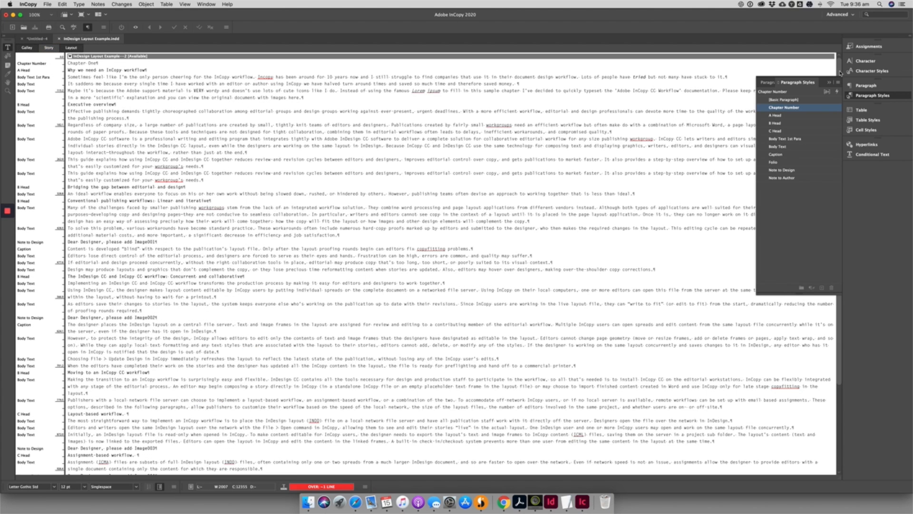
{"action": "left_click", "coordinate": [830, 83]}
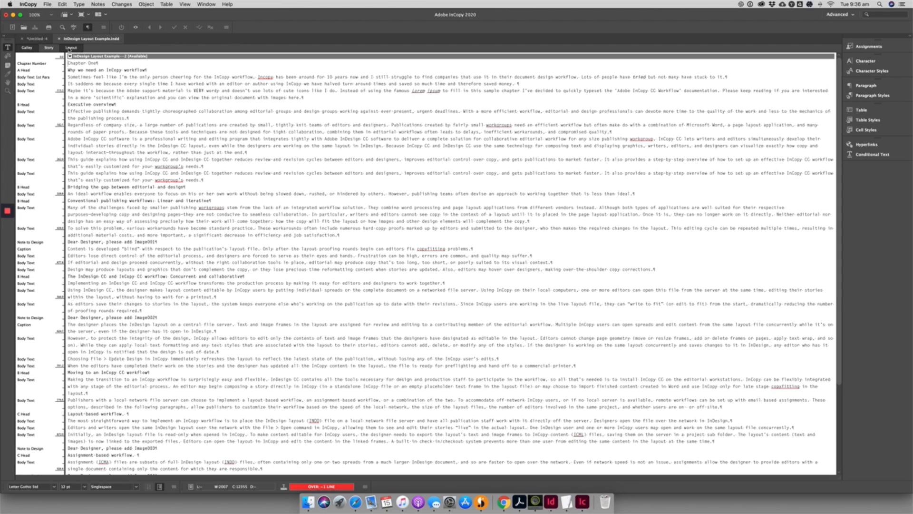
{"action": "left_click", "coordinate": [71, 47]}
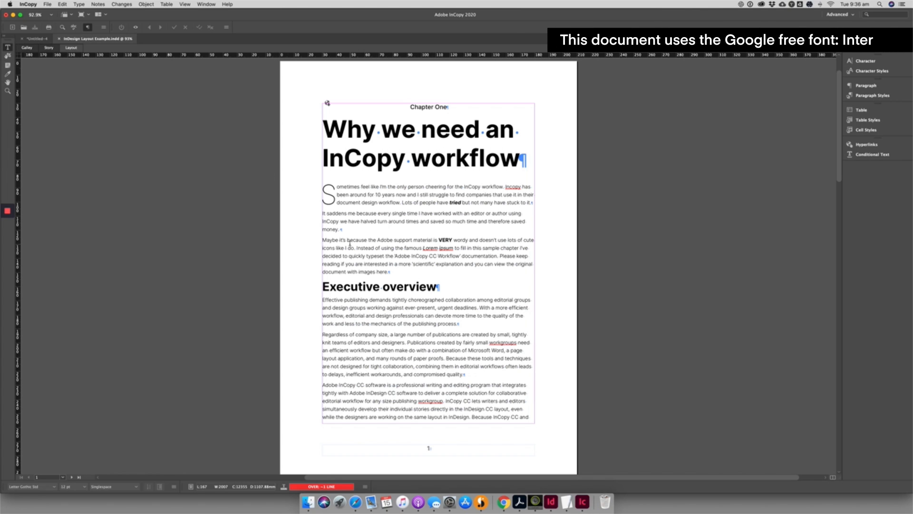
{"action": "scroll", "coordinate": [350, 244], "scroll_direction": "down", "scroll_amount": 15}
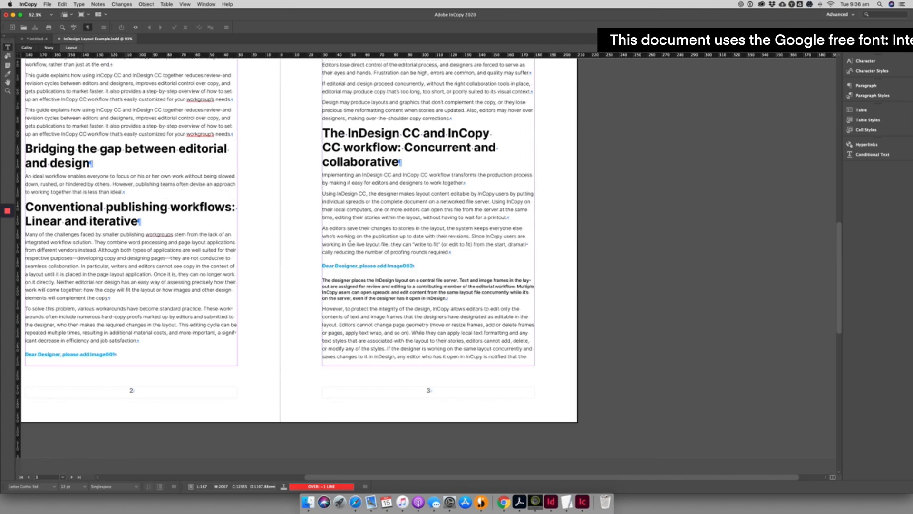
{"action": "scroll", "coordinate": [350, 244], "scroll_direction": "down", "scroll_amount": 5}
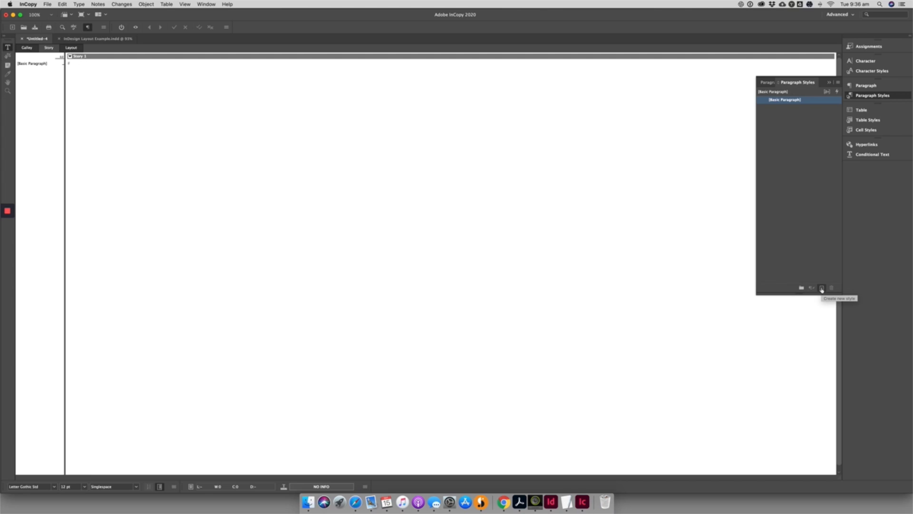
- Create a new paragraph style, rename it Title, and review its Basic Character Formats
{"action": "left_click", "coordinate": [822, 289]}
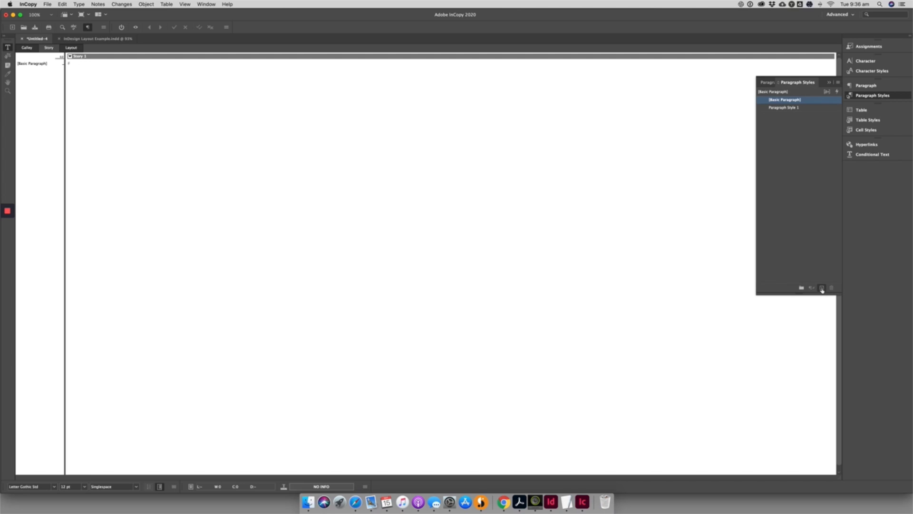
{"action": "double_click", "coordinate": [788, 108]}
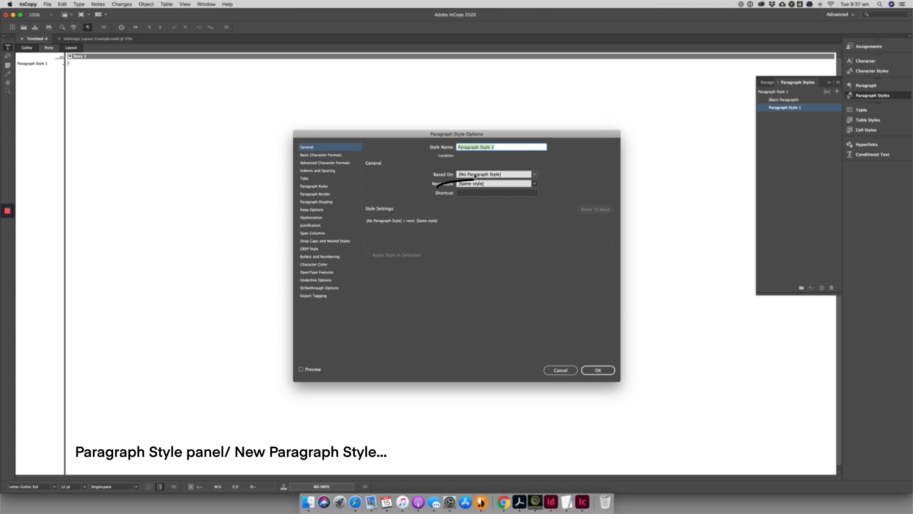
{"action": "type", "text": "Title"}
{"action": "left_click", "coordinate": [338, 156]}
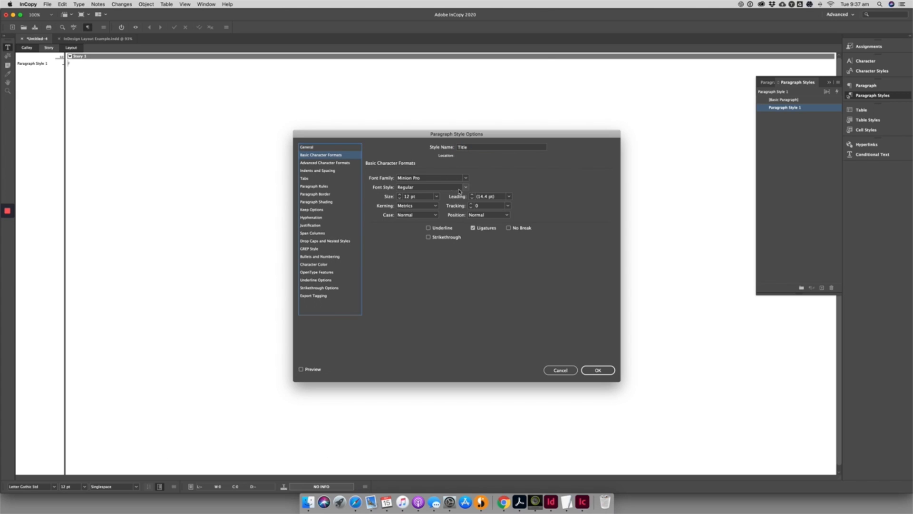
{"action": "left_click", "coordinate": [603, 370]}
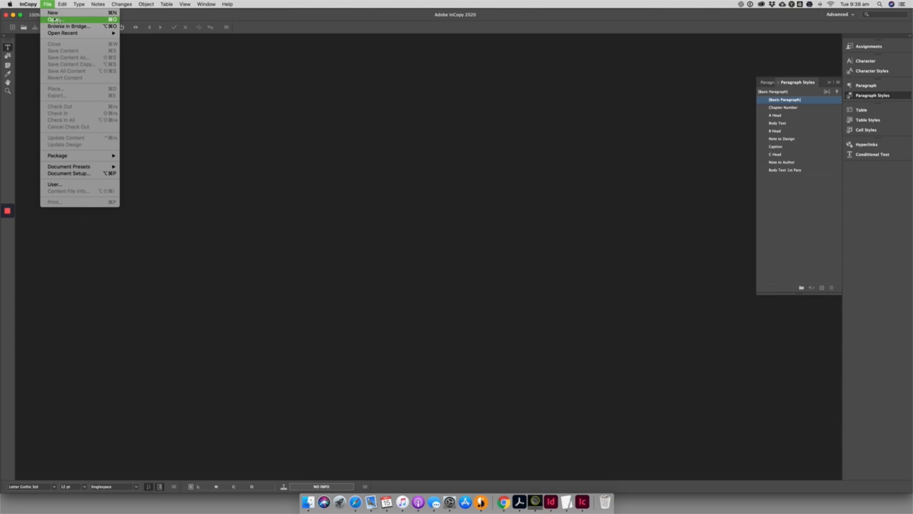
- Open the InDesign Layout Example document in InCopy
{"action": "left_click", "coordinate": [57, 20]}
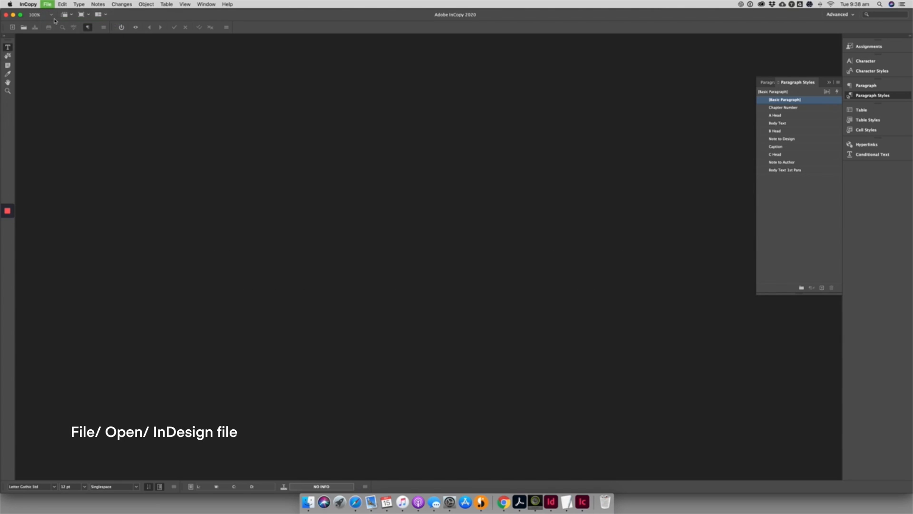
{"action": "left_click", "coordinate": [389, 108]}
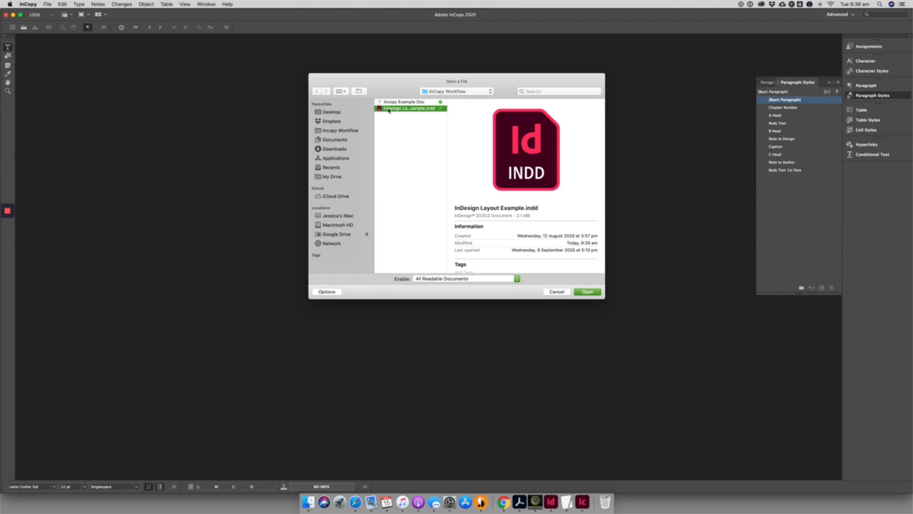
{"action": "left_click", "coordinate": [587, 292]}
- Check out the chapter's headline story for editing
{"action": "left_click", "coordinate": [327, 104]}
{"action": "left_click", "coordinate": [347, 119]}
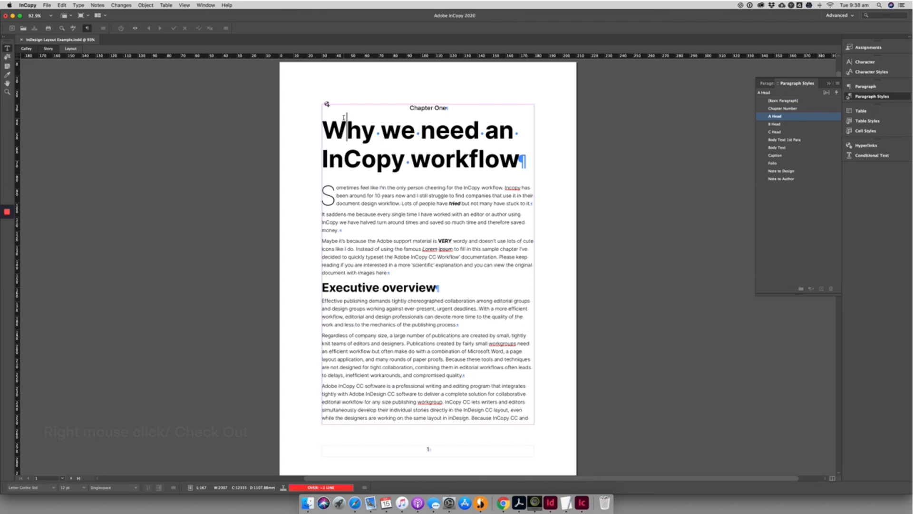
{"action": "right_click", "coordinate": [346, 122]}
{"action": "left_click", "coordinate": [379, 165]}
- Replace 'we need' with 'must use' in the headline and italicise InCopy CC
{"action": "left_click_drag", "start_coordinate": [381, 129], "coordinate": [480, 129]}
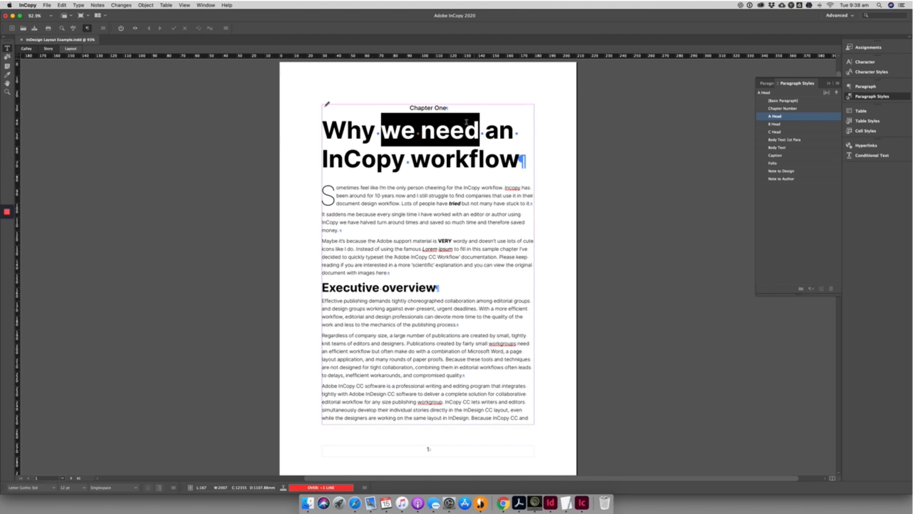
{"action": "type", "text": "must use"}
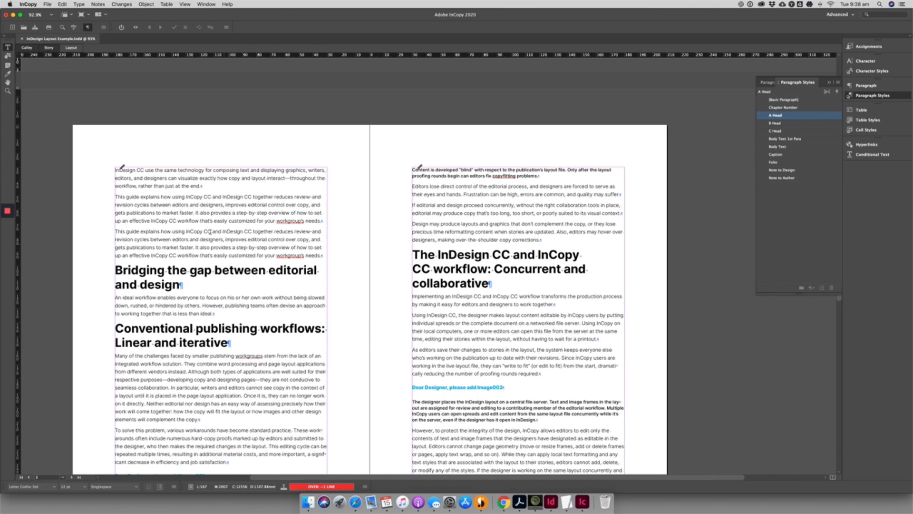
{"action": "key", "text": "shift+F11"}
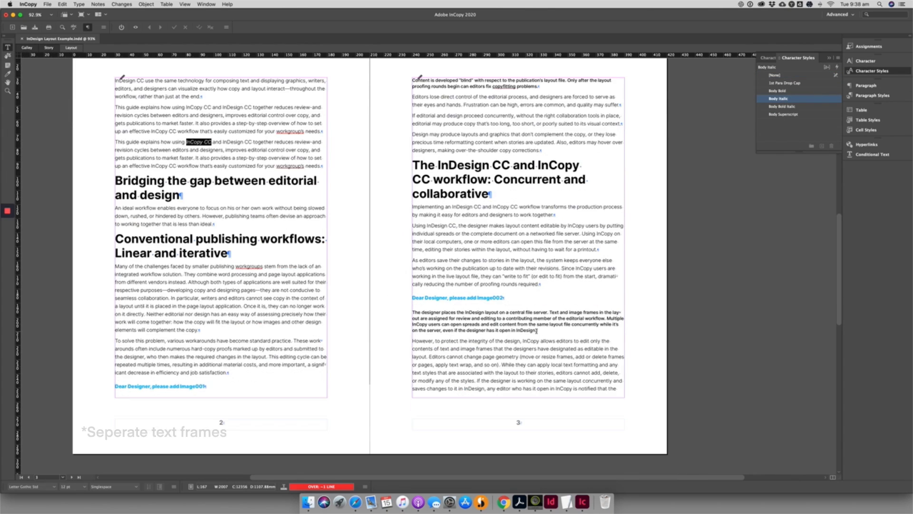
- Add a note asking Design to add the pie chart here, placed beside page 3
{"action": "left_click", "coordinate": [530, 350]}
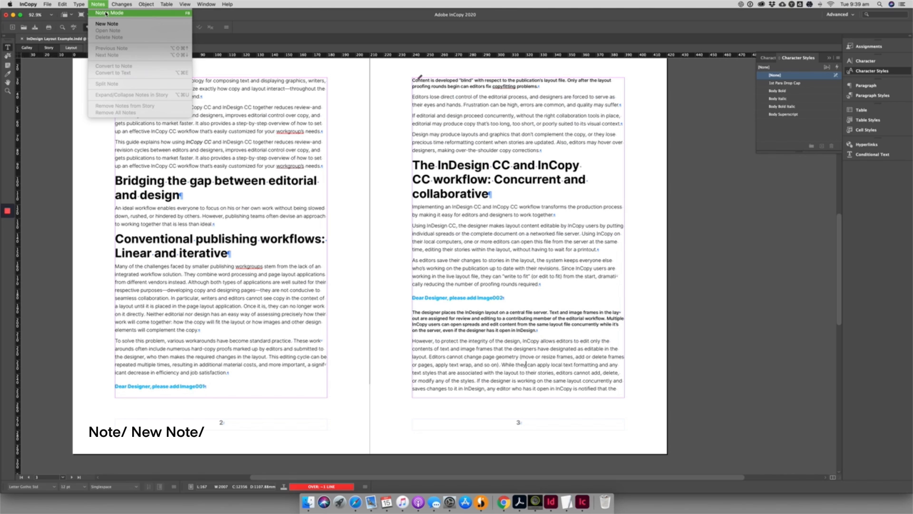
{"action": "left_click", "coordinate": [101, 23]}
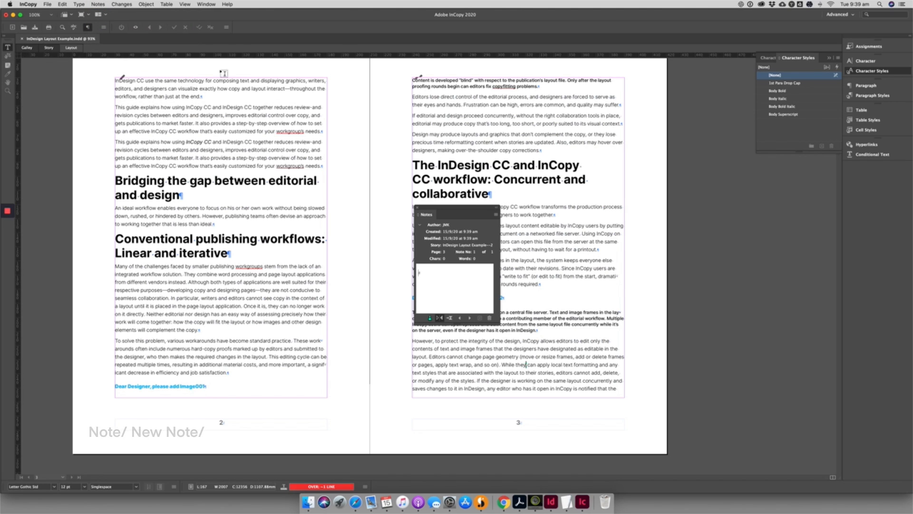
{"action": "type", "text": "Hey Design"}
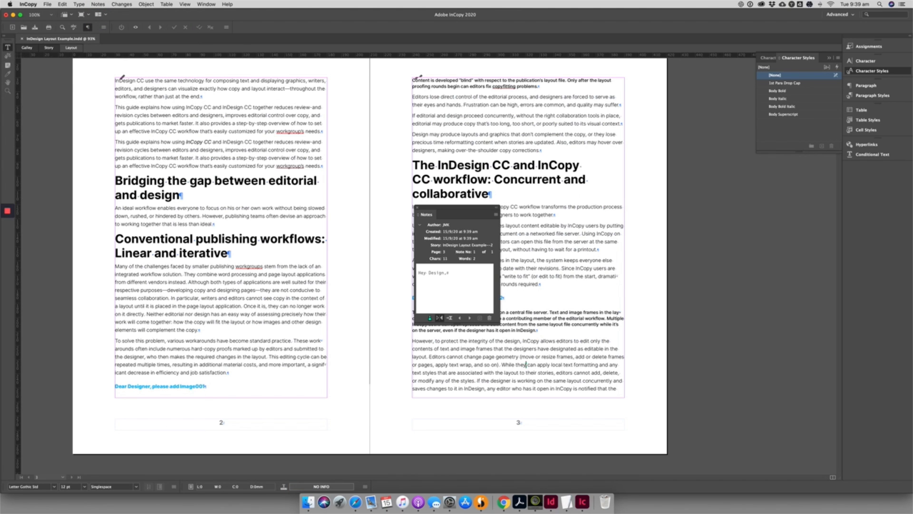
{"action": "type", "text": ", can we add th"}
{"action": "type", "text": " our pi chart here please. Thanks"}
{"action": "left_click_drag", "start_coordinate": [466, 208], "coordinate": [670, 235]}
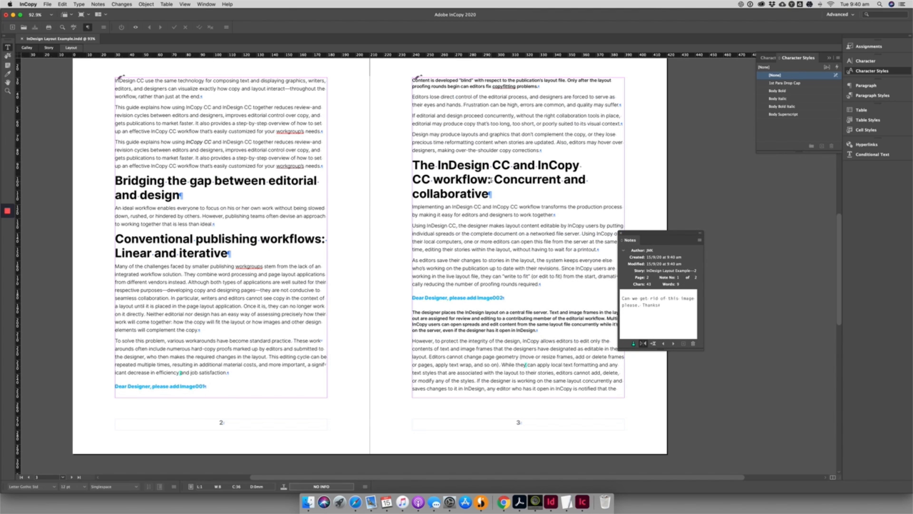
- Check the edited story back in, accepting the warning
{"action": "right_click", "coordinate": [456, 252]}
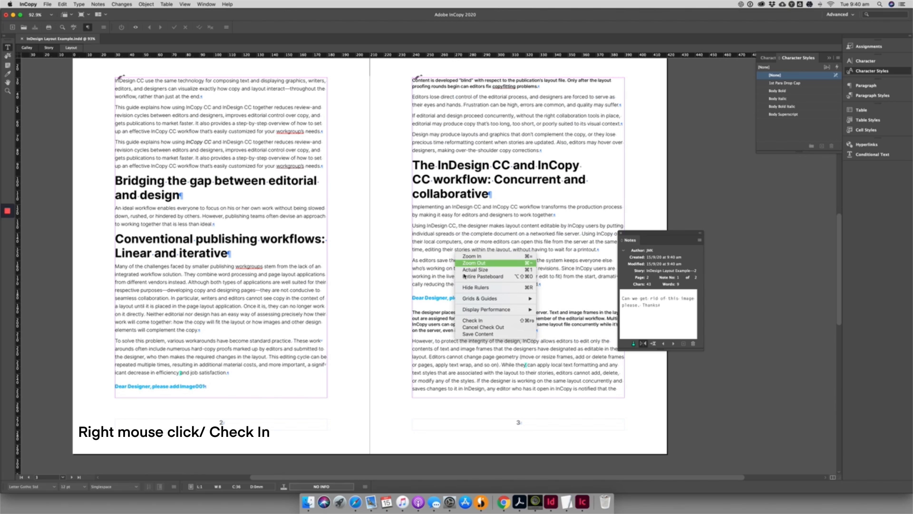
{"action": "left_click", "coordinate": [475, 321]}
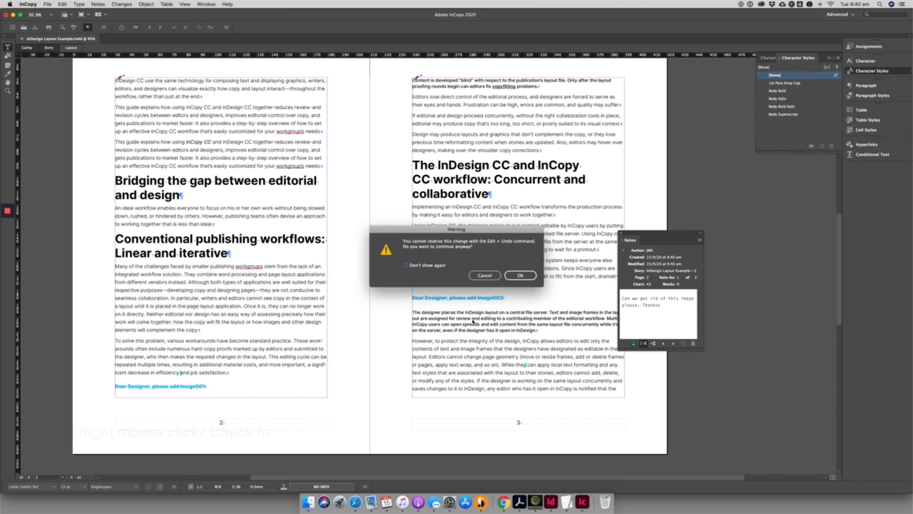
{"action": "left_click", "coordinate": [520, 275]}
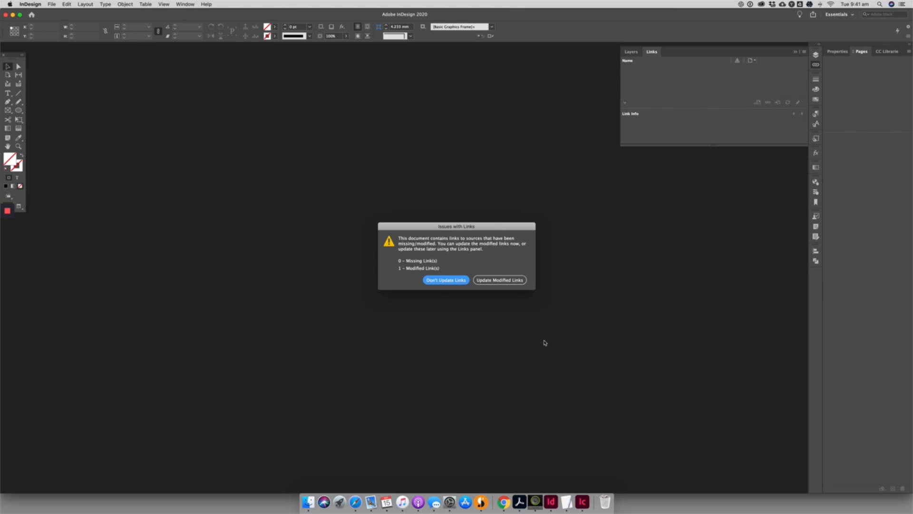
- Open the layout without updating links, then update Assignment 1's chapter story content from InCopy
{"action": "left_click", "coordinate": [441, 280]}
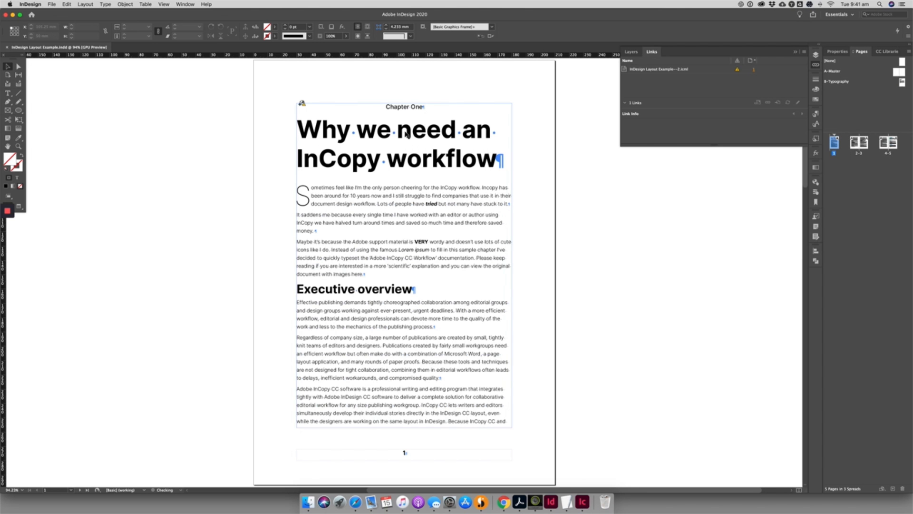
{"action": "left_click", "coordinate": [816, 217]}
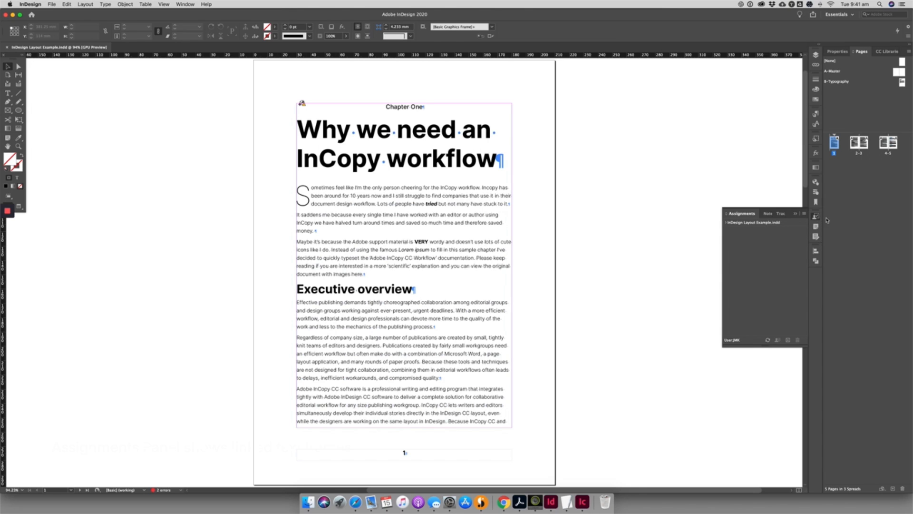
{"action": "left_click", "coordinate": [731, 230]}
{"action": "left_click", "coordinate": [742, 238]}
{"action": "left_click", "coordinate": [767, 341]}
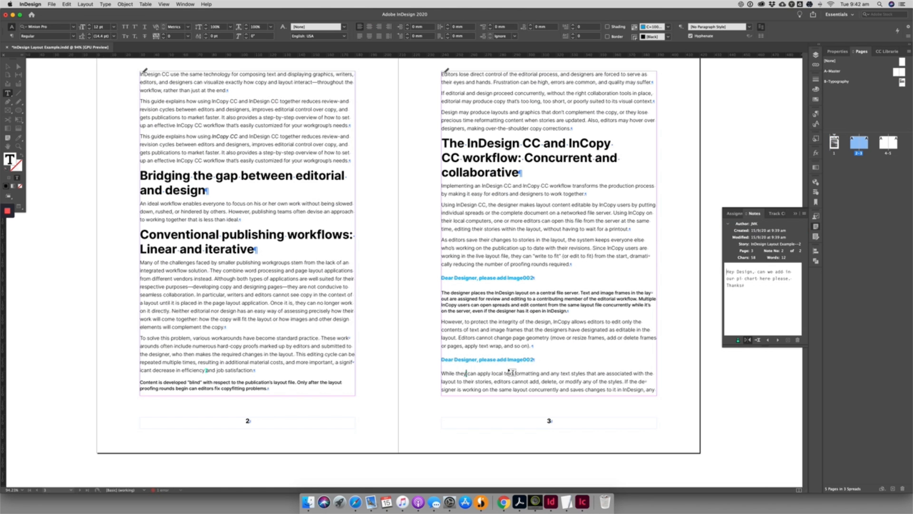
- Replace the blue placeholder line with 'Pie chart of be added'
{"action": "triple_click", "coordinate": [525, 360]}
{"action": "type", "text": "Pie chart of be added"}
{"action": "triple_click", "coordinate": [473, 360]}
{"action": "left_click", "coordinate": [412, 356]}
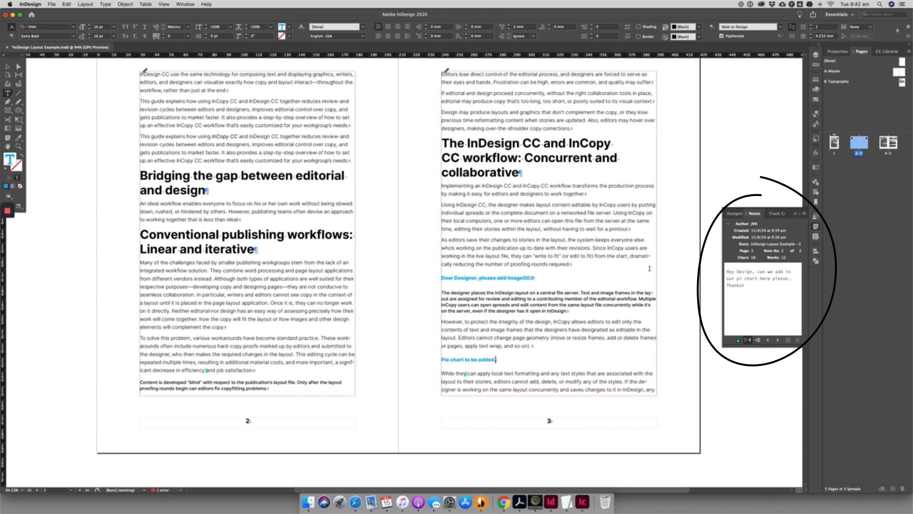
- Reply 'No problem' on a new line in the designer's note
{"action": "left_click", "coordinate": [767, 303]}
{"action": "key", "text": "Return"}
{"action": "type", "text": "No problem"}
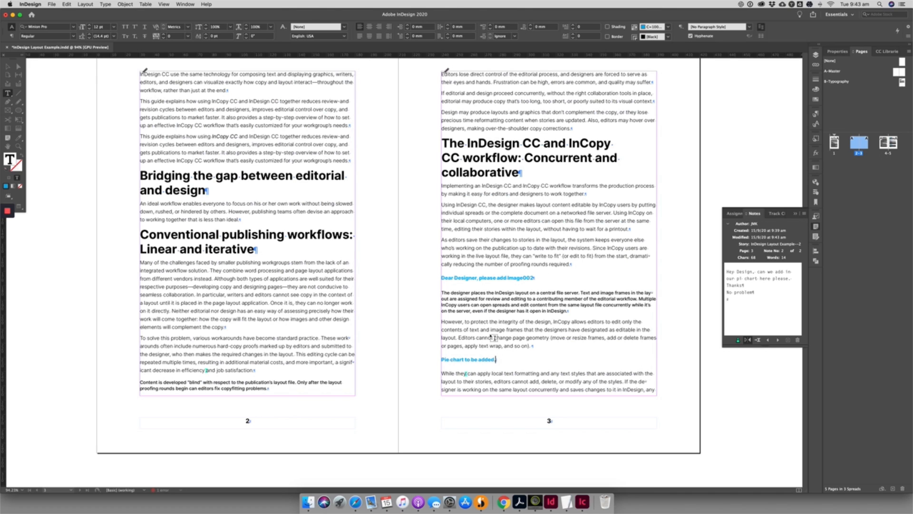
- Check the page 3 body story back in to InCopy
{"action": "left_click", "coordinate": [472, 327]}
{"action": "right_click", "coordinate": [472, 327]}
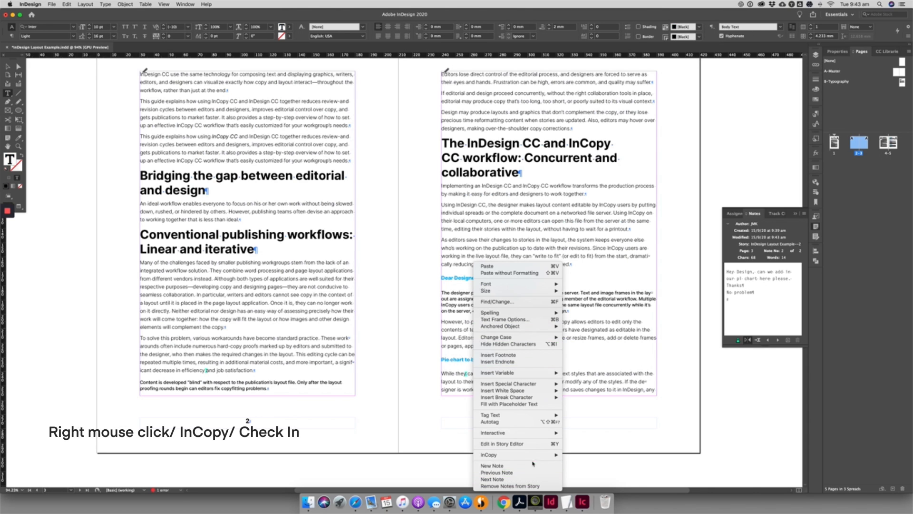
{"action": "mouse_move", "coordinate": [561, 455]}
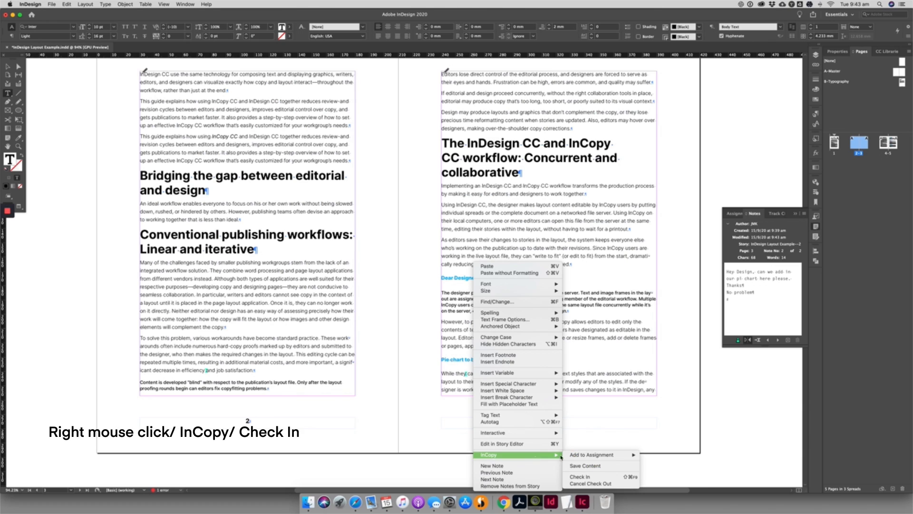
{"action": "left_click", "coordinate": [580, 476]}
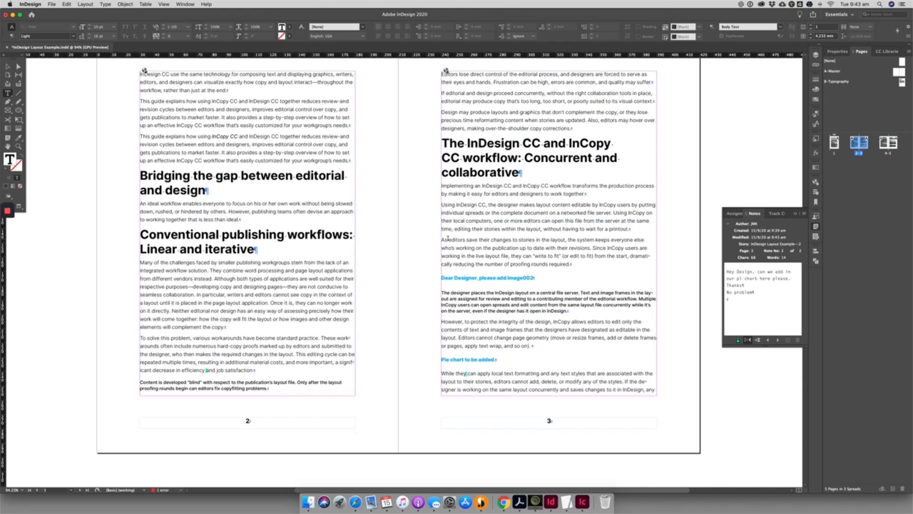
{"action": "scroll", "coordinate": [447, 238], "scroll_direction": "down", "scroll_amount": 15}
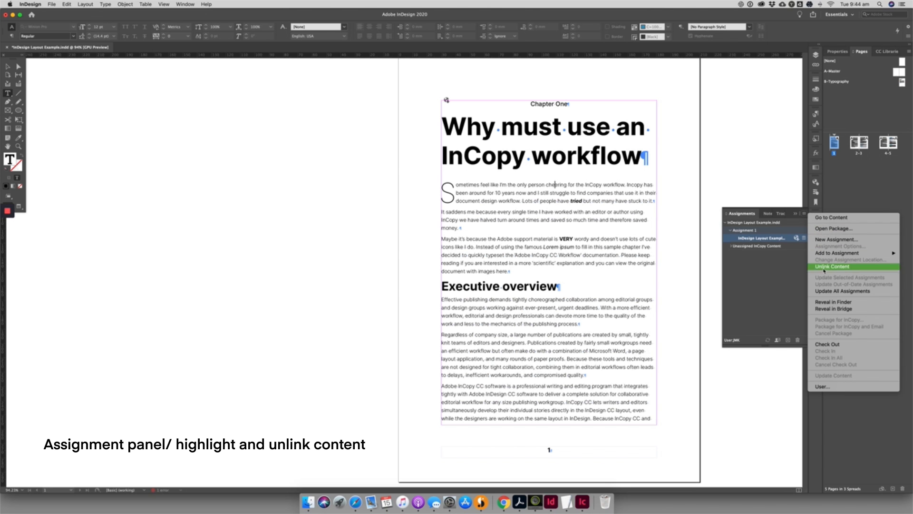
- Unlink the chapter story's content and its InCopy file link from the layout
{"action": "left_click", "coordinate": [832, 267]}
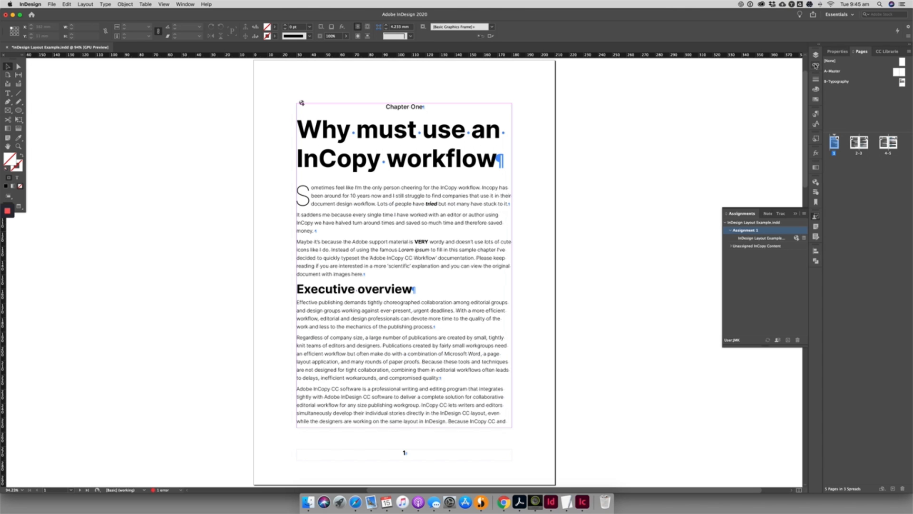
{"action": "left_click", "coordinate": [816, 67]}
{"action": "left_click", "coordinate": [683, 69]}
{"action": "left_click", "coordinate": [804, 51]}
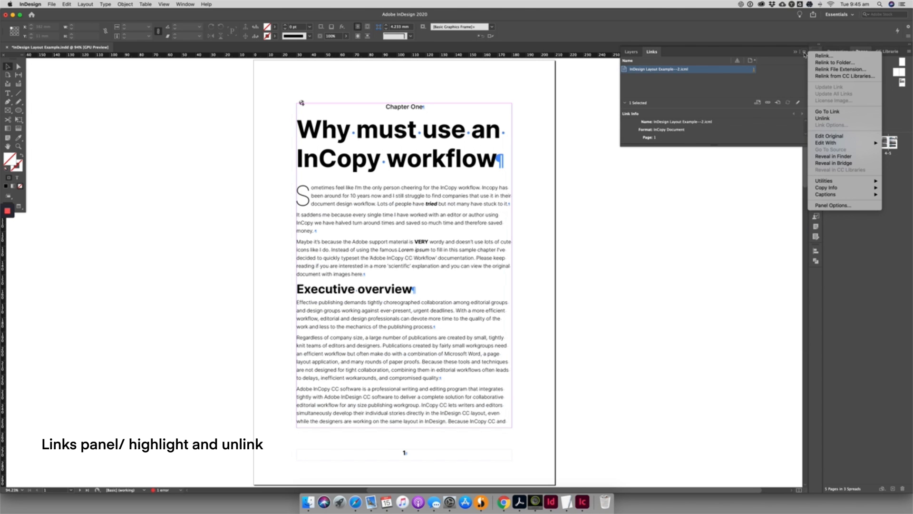
{"action": "left_click", "coordinate": [827, 118]}
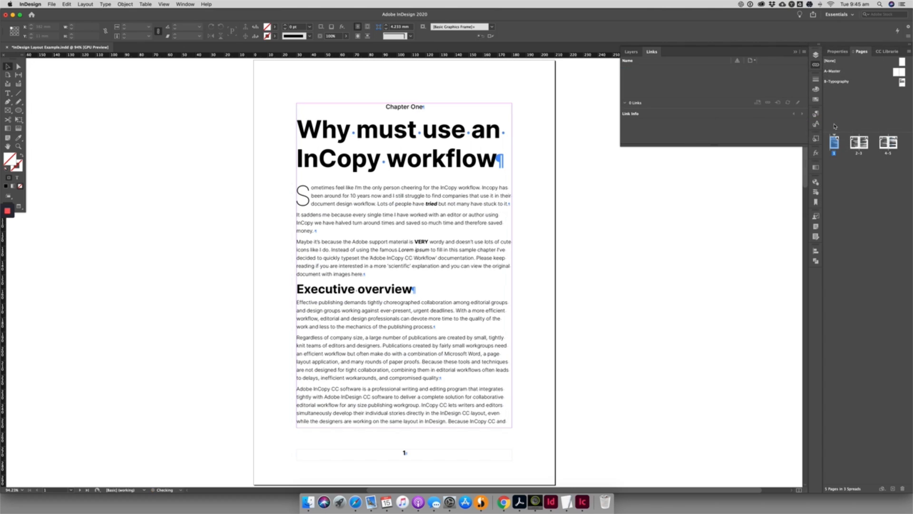
- Delete Assignment 1, then bring up the Layers panel
{"action": "left_click", "coordinate": [816, 216]}
{"action": "left_click", "coordinate": [804, 213]}
{"action": "left_click", "coordinate": [840, 275]}
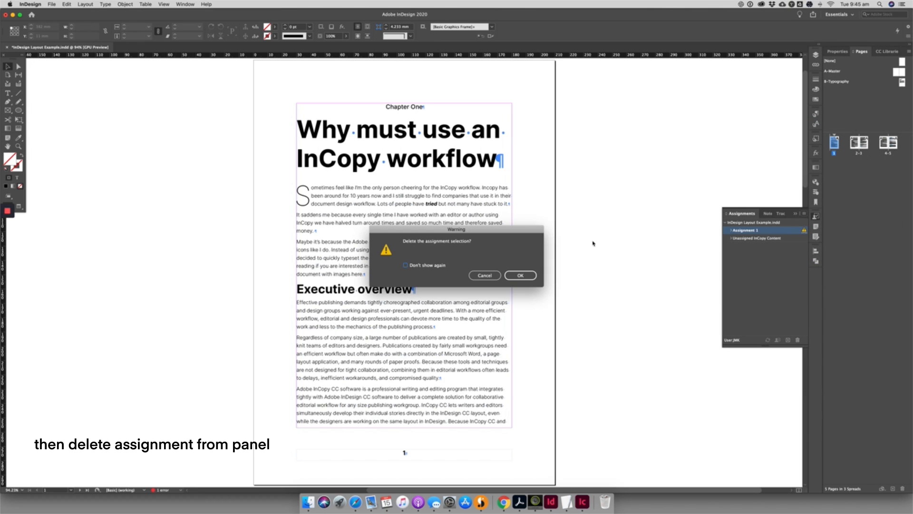
{"action": "left_click", "coordinate": [521, 275]}
{"action": "key", "text": "F7"}
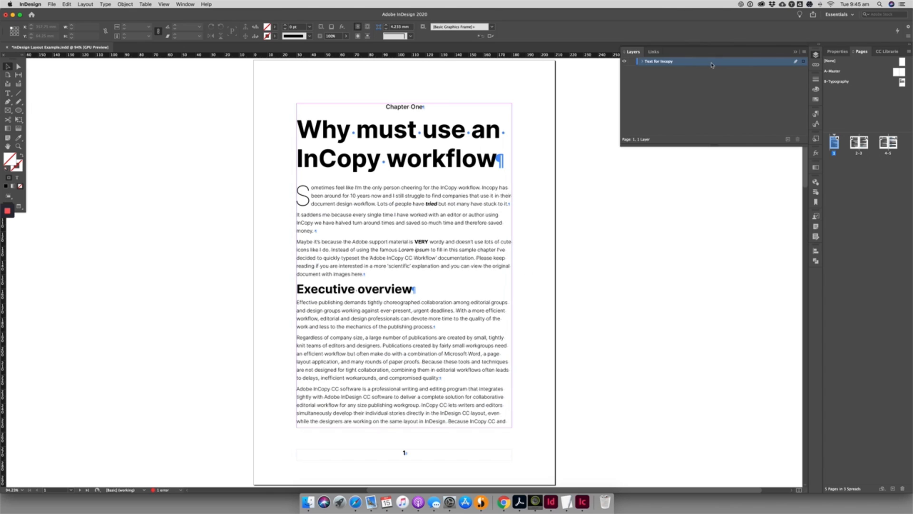
- Add the Text for Incopy layer to a new assignment with default settings
{"action": "left_click", "coordinate": [62, 4]}
{"action": "mouse_move", "coordinate": [76, 124]}
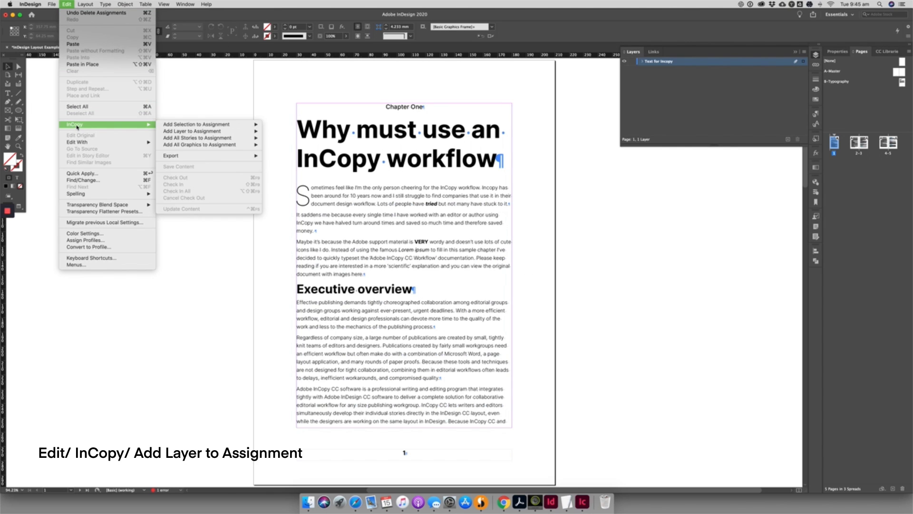
{"action": "left_click", "coordinate": [272, 132]}
{"action": "left_click", "coordinate": [507, 320]}
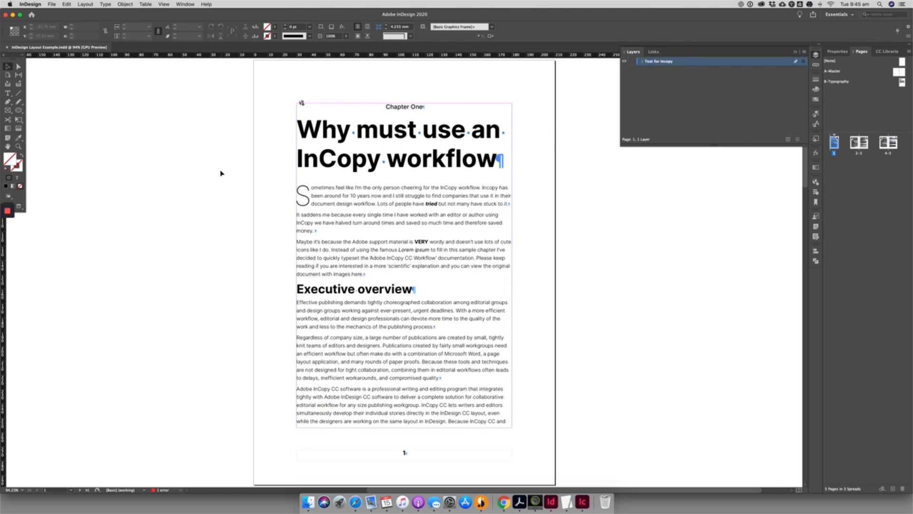